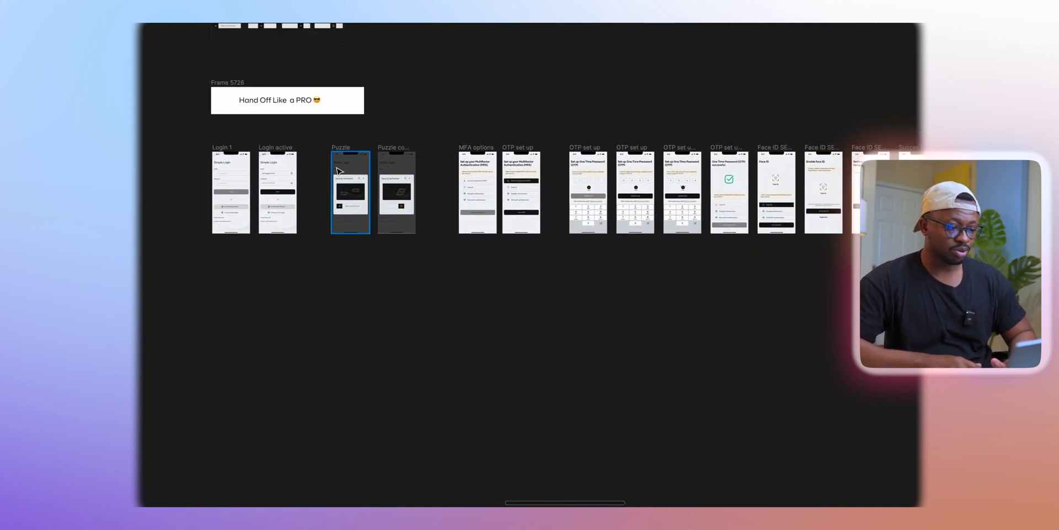
Step: Zoom and pan around the canvas to review the login, puzzle and MFA screen frames
ctrl+scroll(267, 168, up, 5)
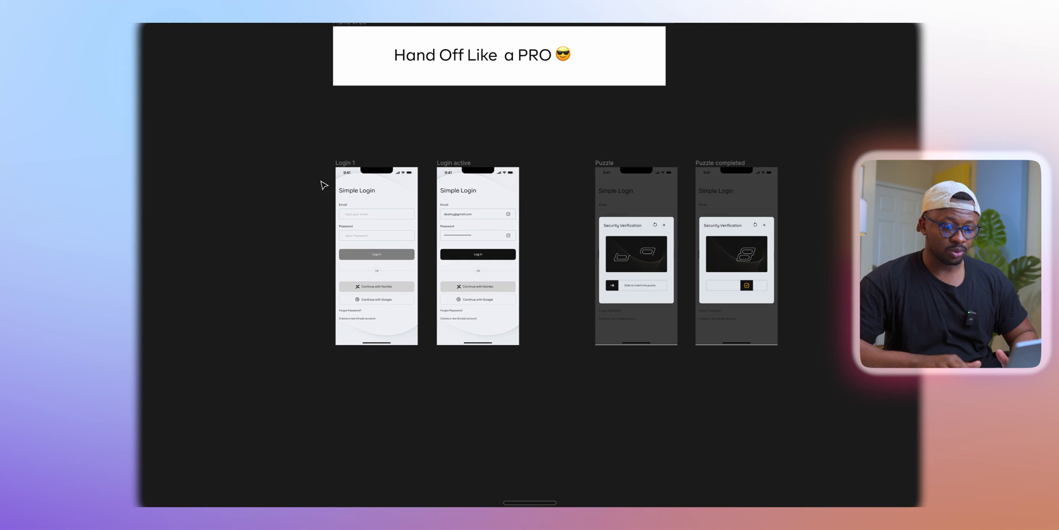
ctrl+scroll(326, 182, up, 3)
ctrl+scroll(324, 185, up, 2)
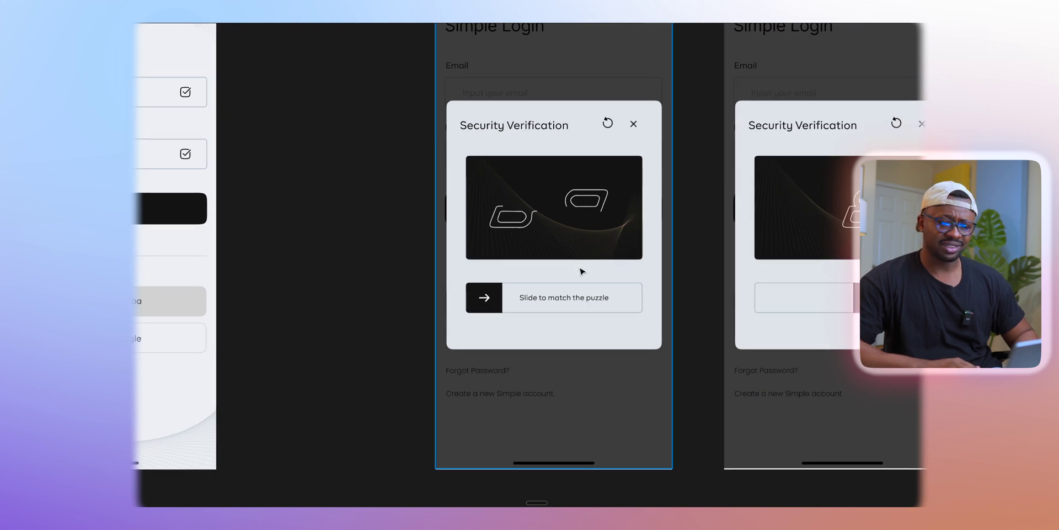
ctrl+scroll(582, 271, down, 5)
scroll(777, 253, right, 3)
ctrl+scroll(607, 208, up, 3)
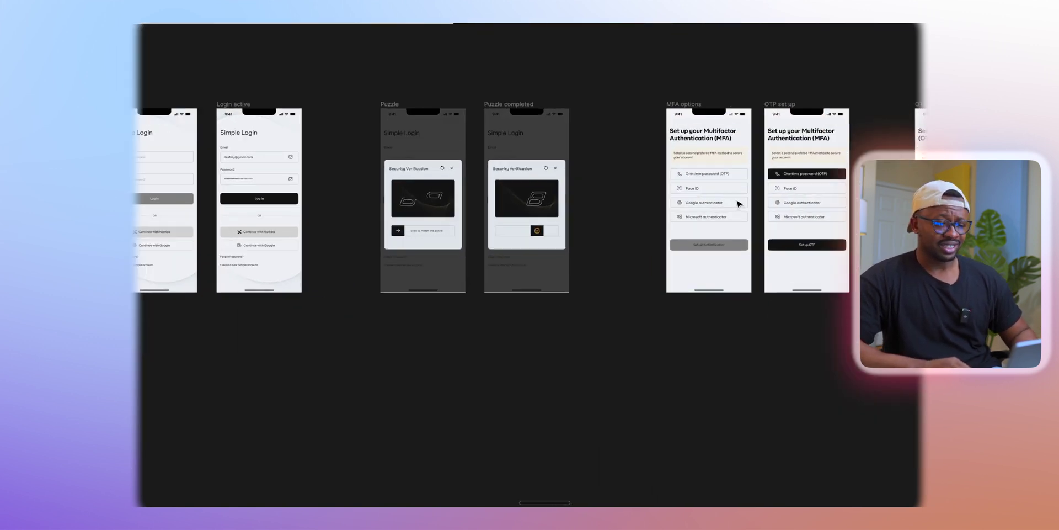
ctrl+scroll(739, 204, up, 3)
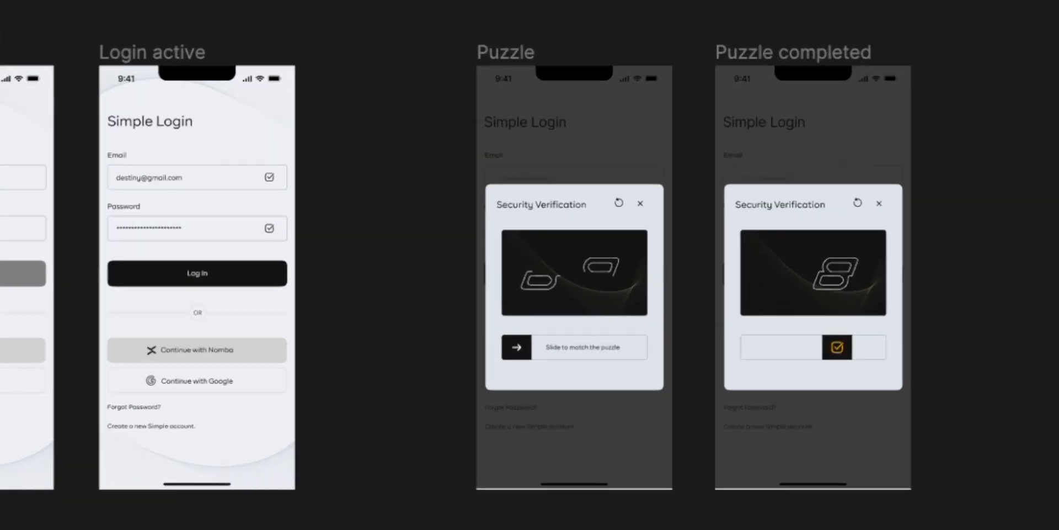
scroll(785, 156, down, 3)
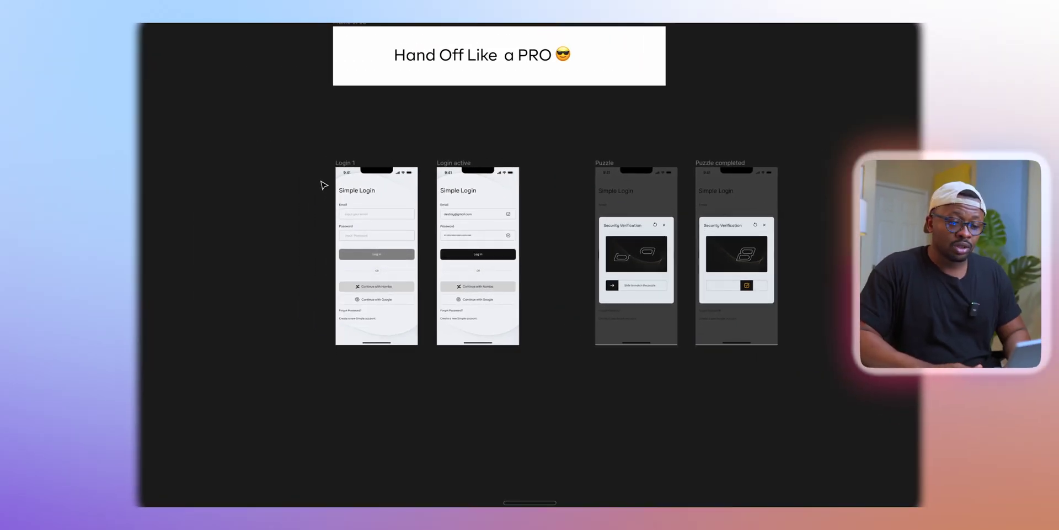
scroll(290, 198, up, 5)
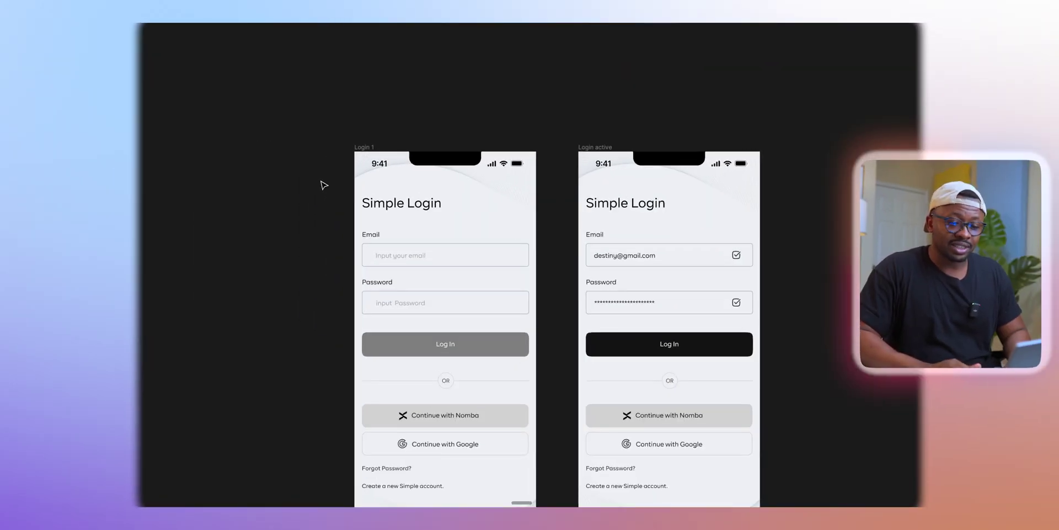
scroll(464, 276, down, 3)
scroll(440, 170, down, 3)
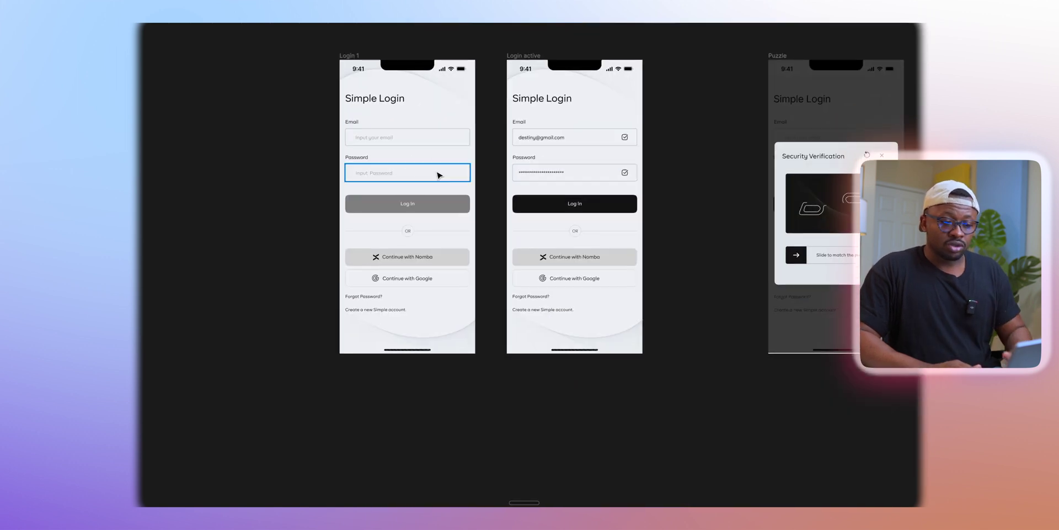
scroll(635, 113, down, 3)
scroll(560, 231, up, 6)
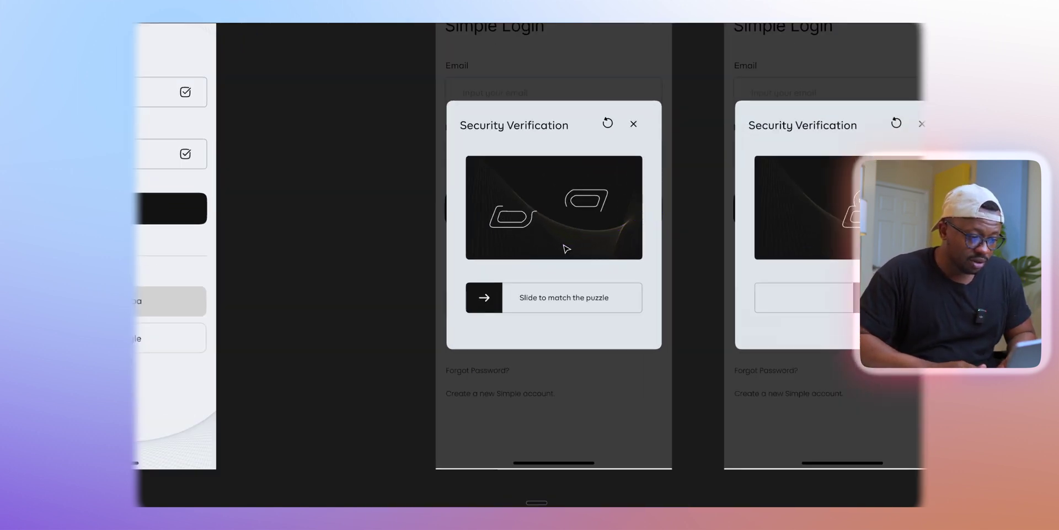
scroll(576, 264, down, 5)
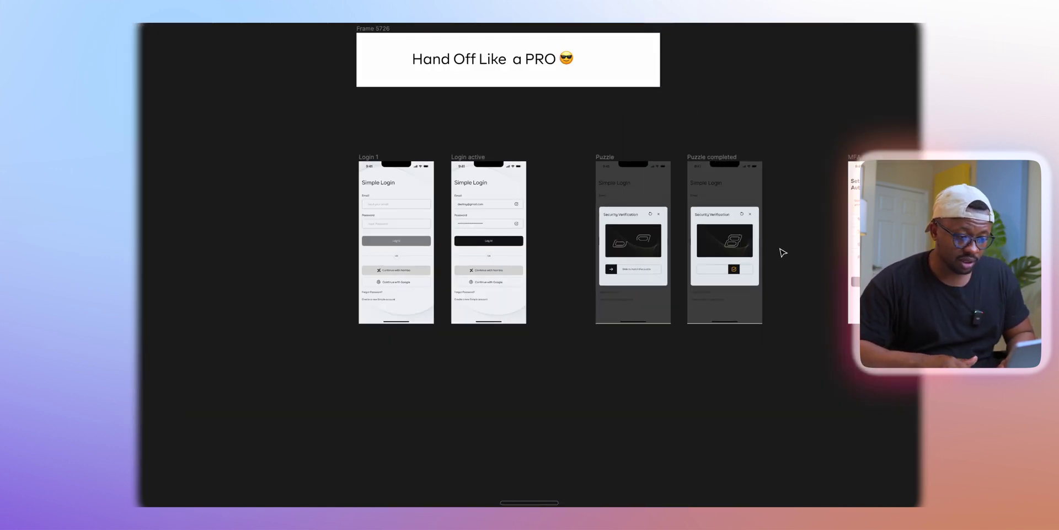
scroll(611, 208, up, 2)
scroll(737, 203, up, 3)
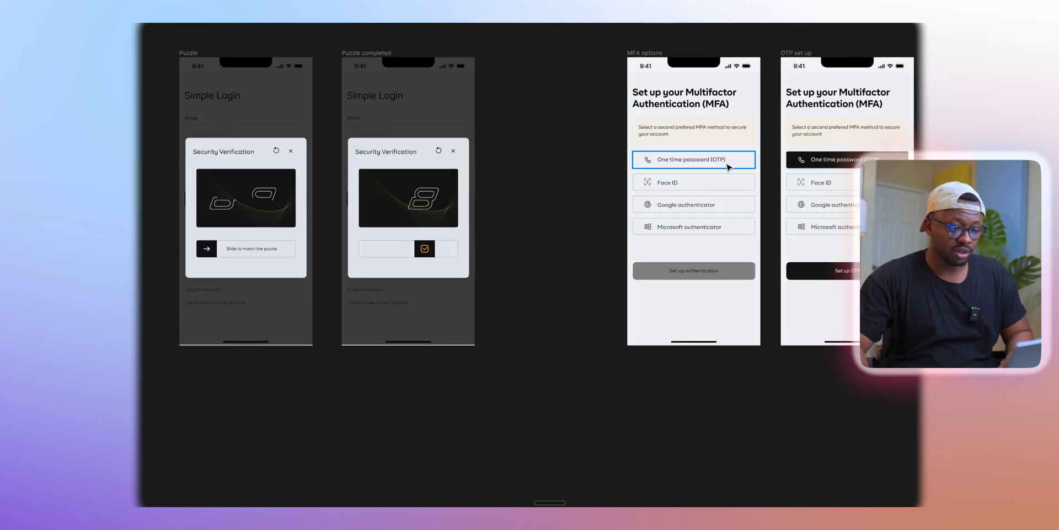
scroll(721, 162, down, 6)
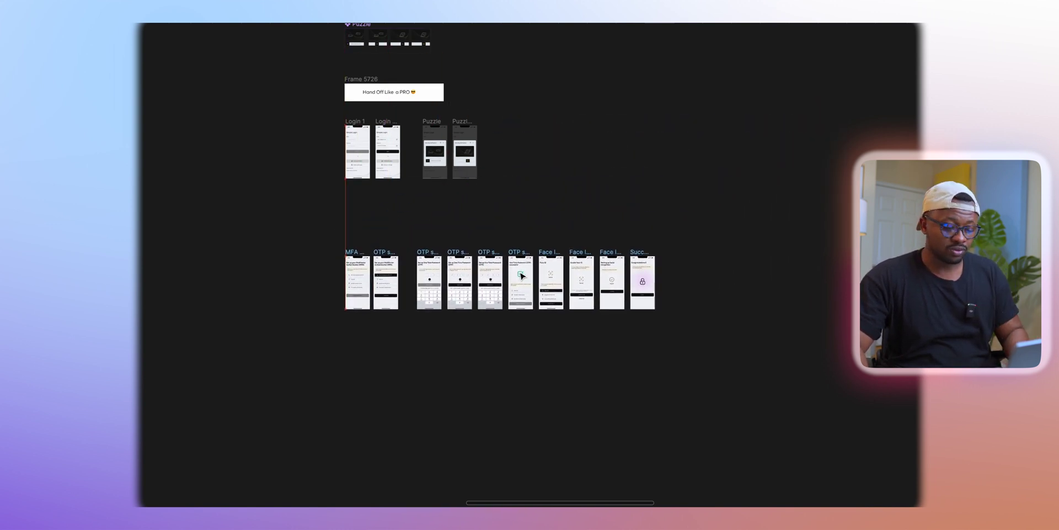
Step: Select all fourteen screen frames and nudge them down to make room above
drag(325, 108, 470, 205)
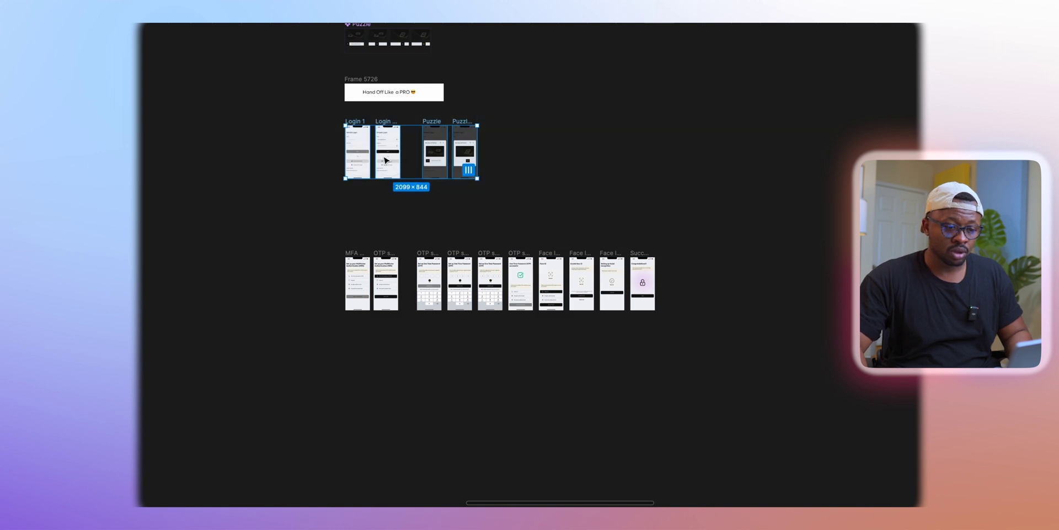
drag(318, 106, 695, 396)
drag(428, 165, 438, 223)
scroll(354, 182, up, 5)
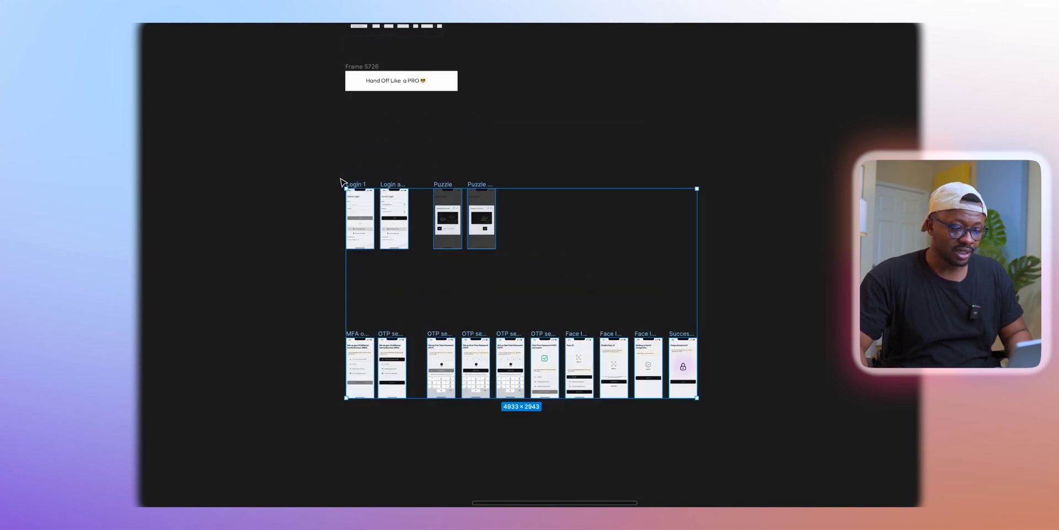
scroll(413, 177, up, 3)
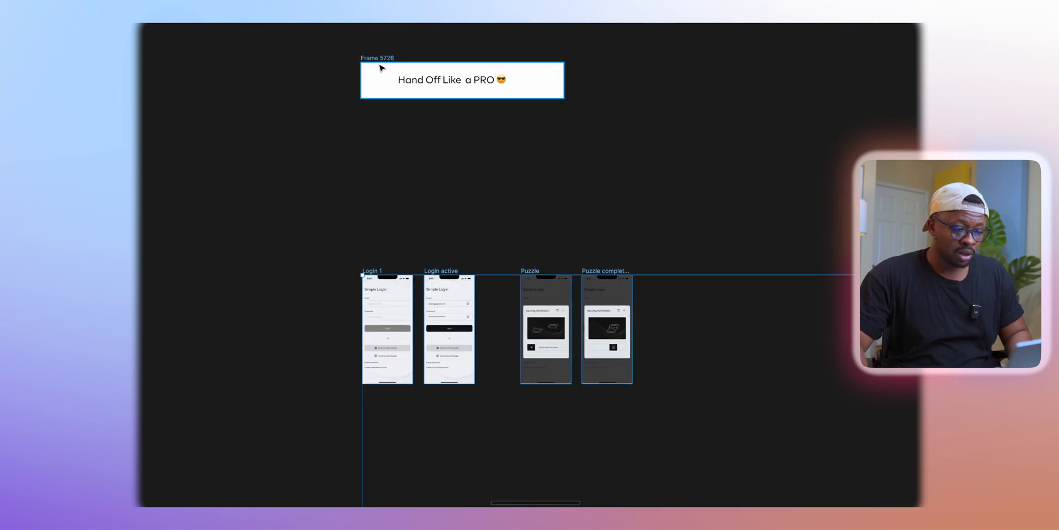
Step: Duplicate the title card above Login 1 and retitle it 'Login section'
drag(383, 61, 386, 212)
scroll(413, 237, up, 3)
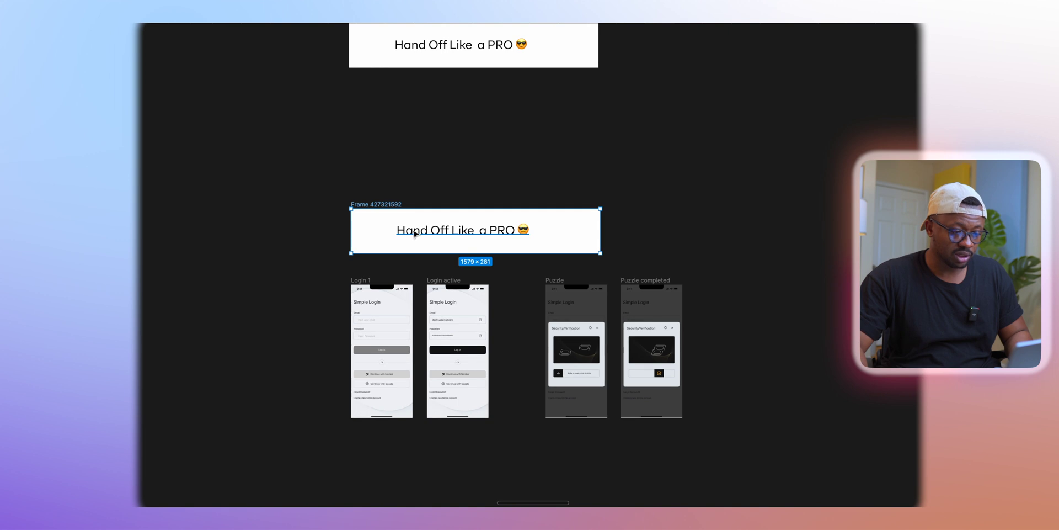
double_click(415, 232)
text(Login sec)
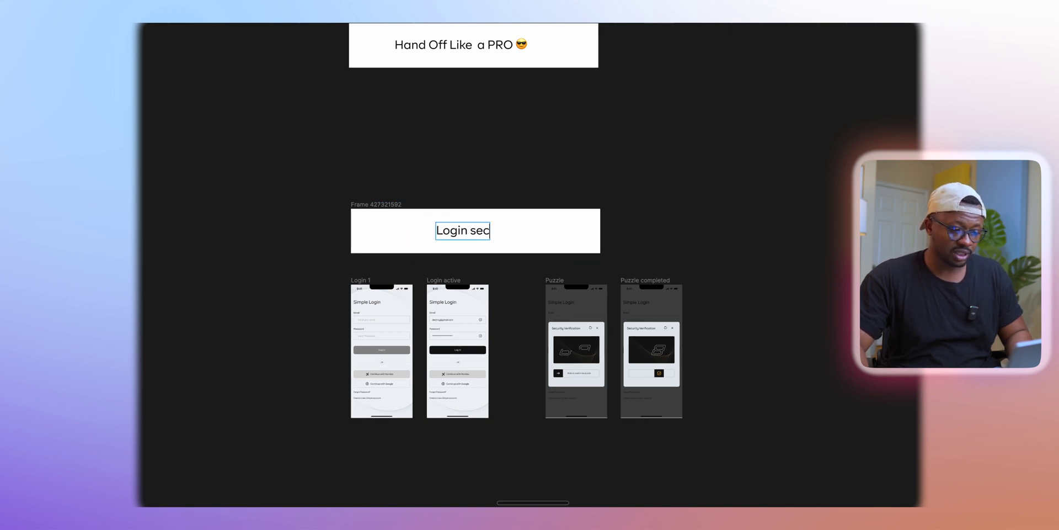
text(tion)
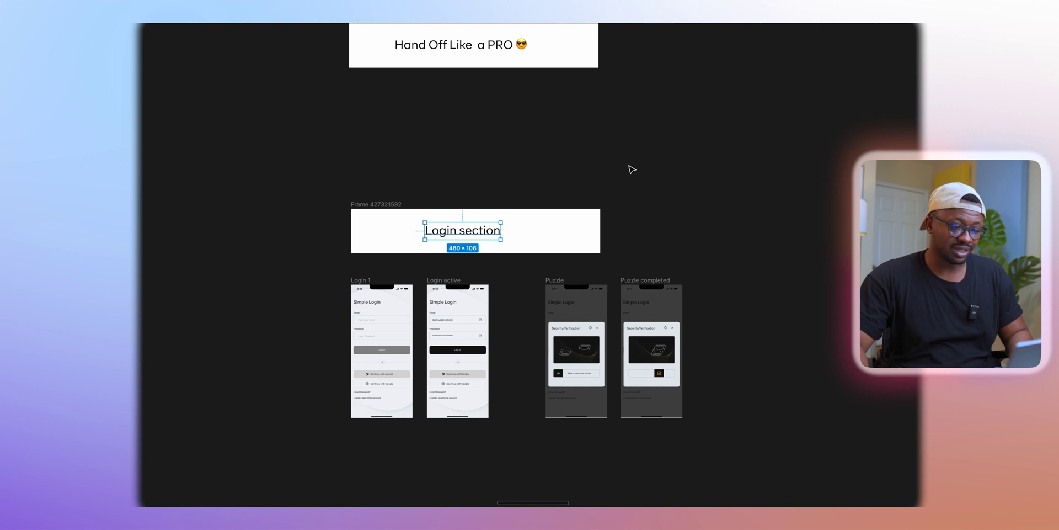
scroll(705, 241, down, 3)
click(708, 183)
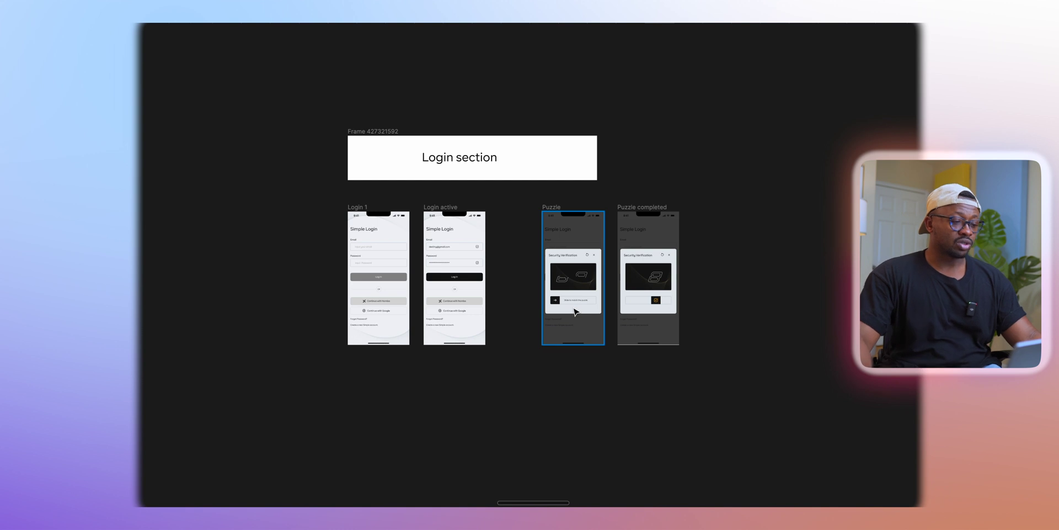
scroll(561, 318, down, 5)
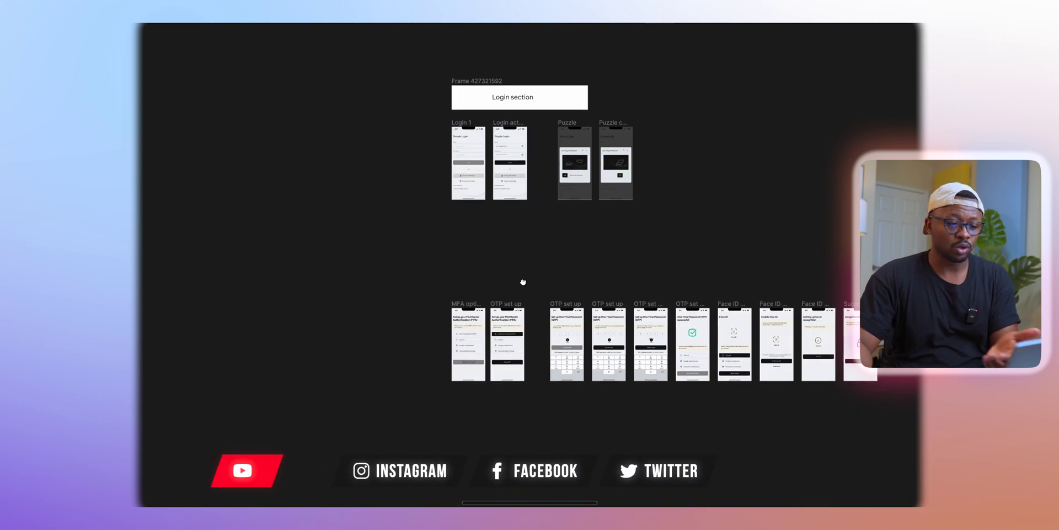
Step: Copy the Login section card above the MFA row and start retyping its heading ('MFS')
drag(473, 47, 474, 214)
scroll(508, 323, up, 5)
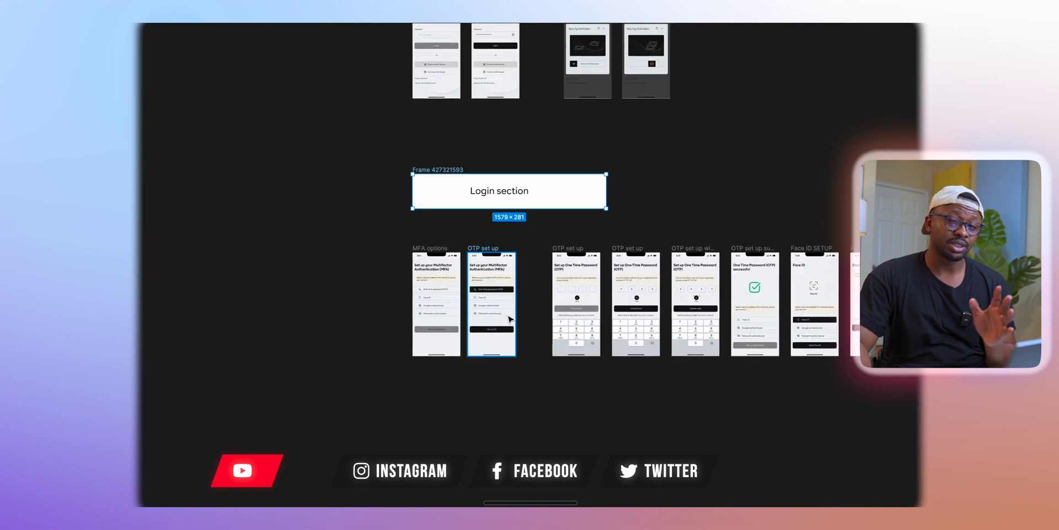
double_click(495, 189)
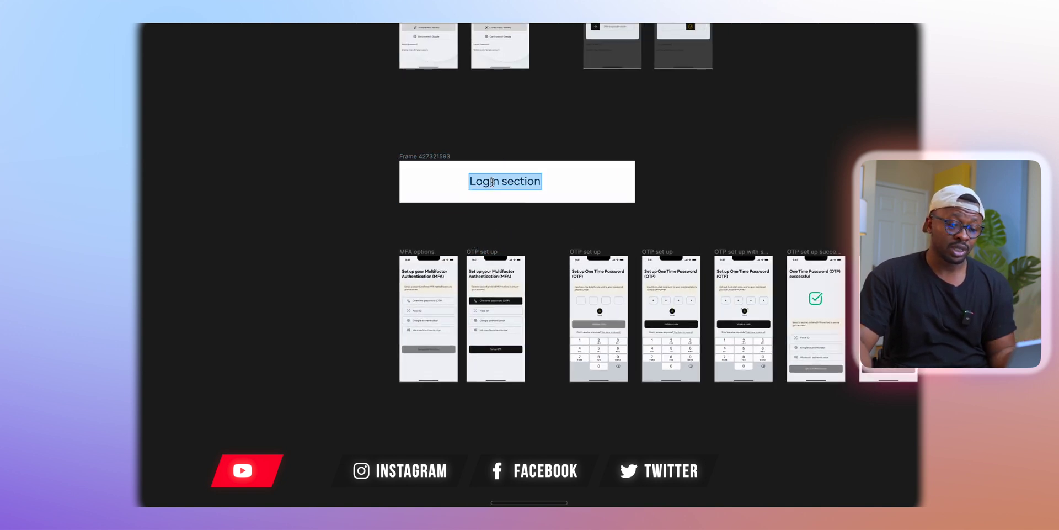
text(MFS)
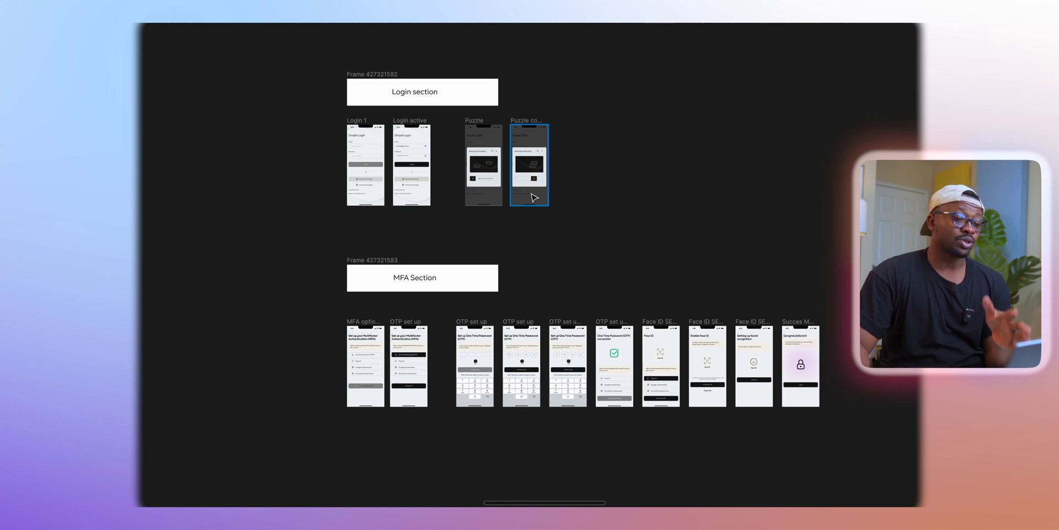
scroll(534, 198, up, 10)
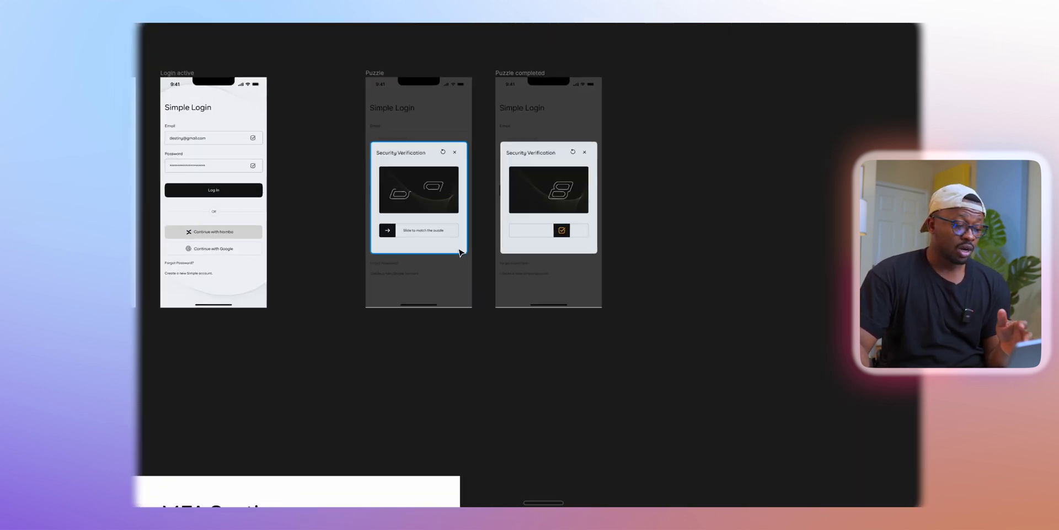
Step: Launch Autoflow from the canvas menu's Plugins > Saved plugins and dismiss its notice
scroll(459, 252, up, 8)
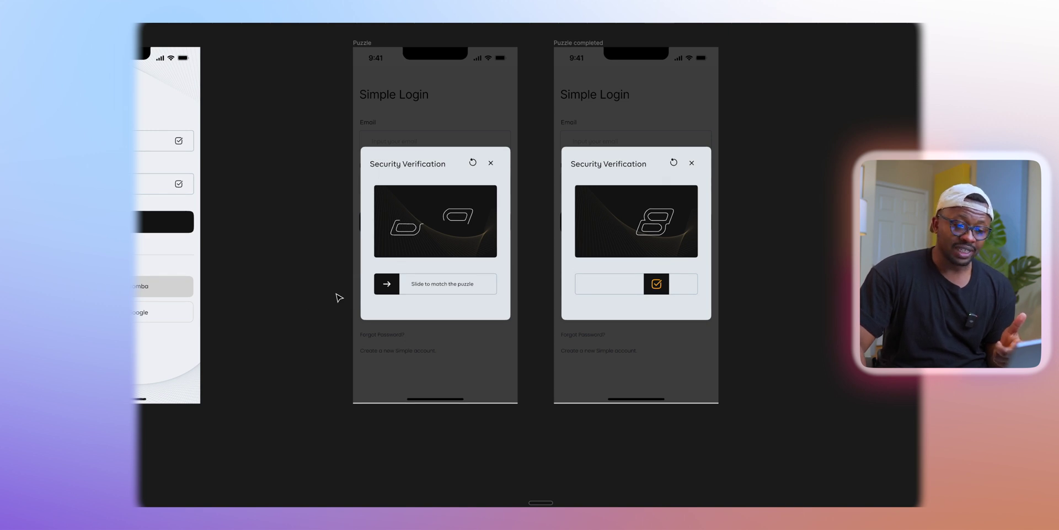
right_click(765, 210)
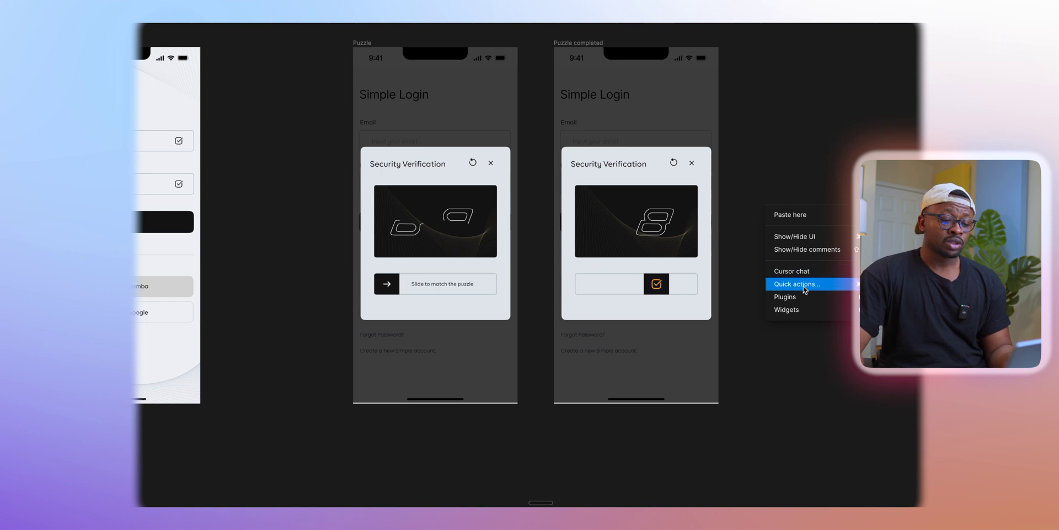
mouse_move(785, 296)
mouse_move(690, 459)
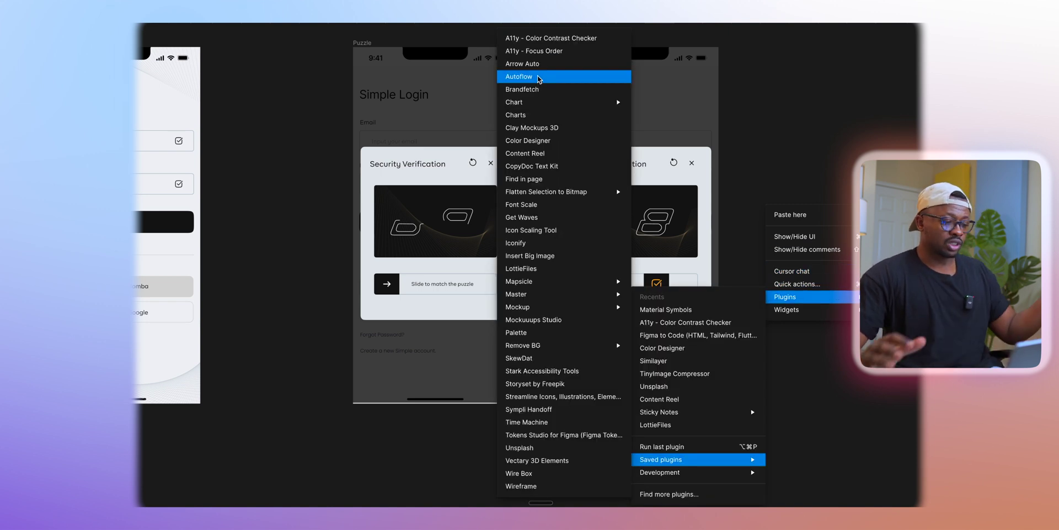
click(539, 78)
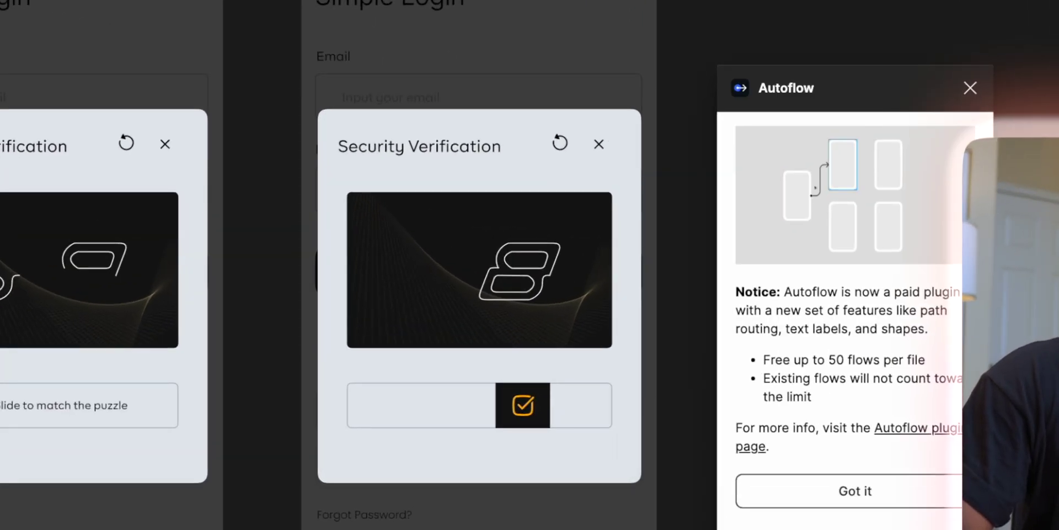
click(898, 488)
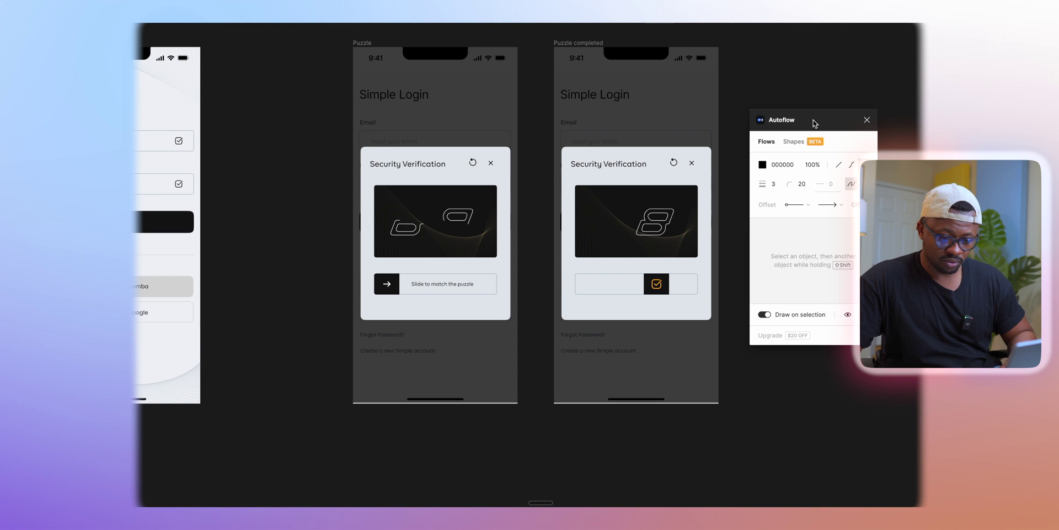
Step: Connect Puzzle to Puzzle completed with an Autoflow arrow coloured FFFFFF
click(425, 308)
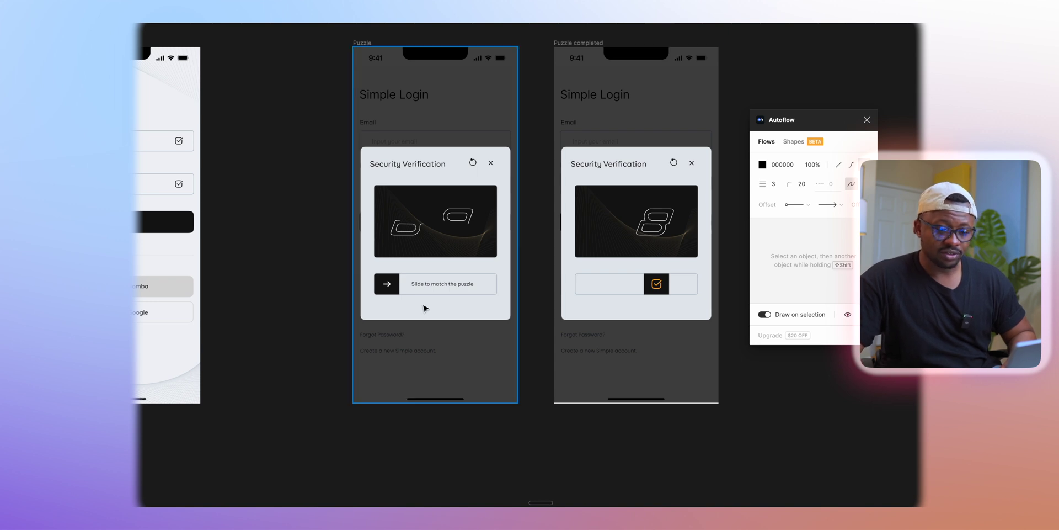
click(430, 328)
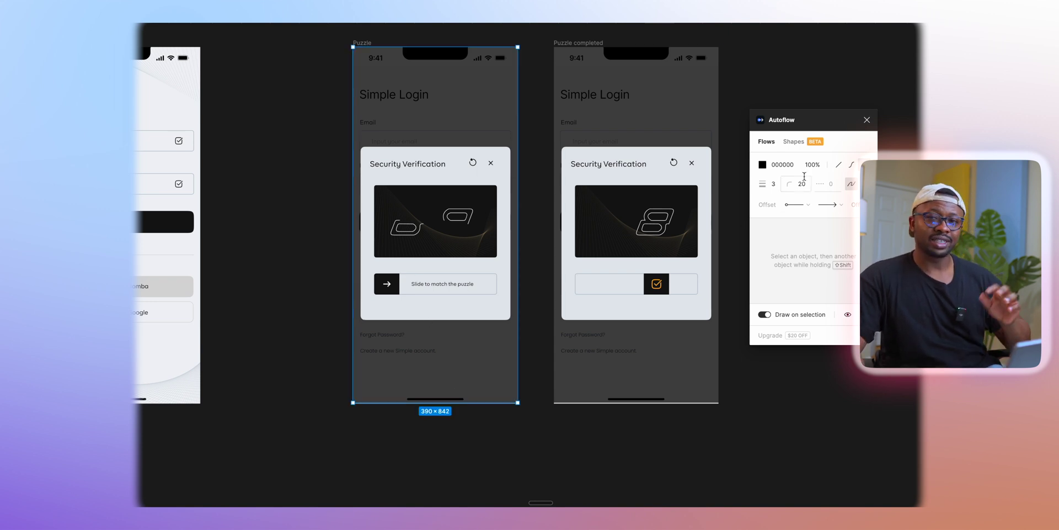
shift+click(586, 45)
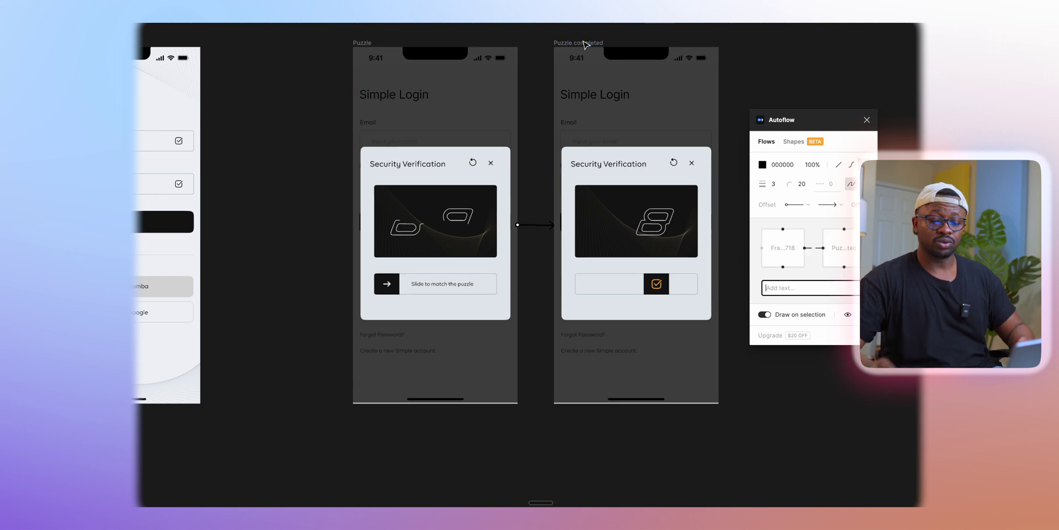
click(533, 225)
scroll(539, 234, up, 5)
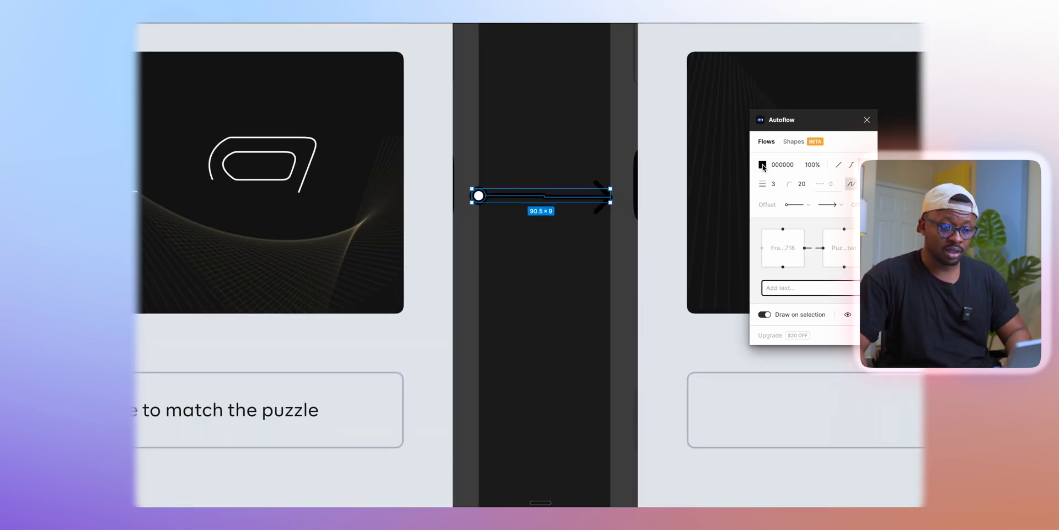
click(783, 165)
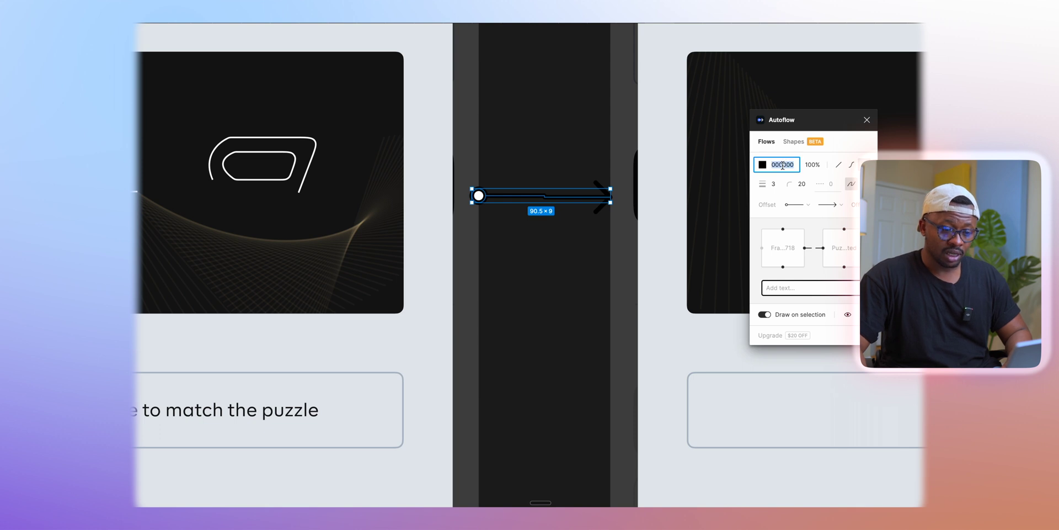
text(ffffff)
key(Return)
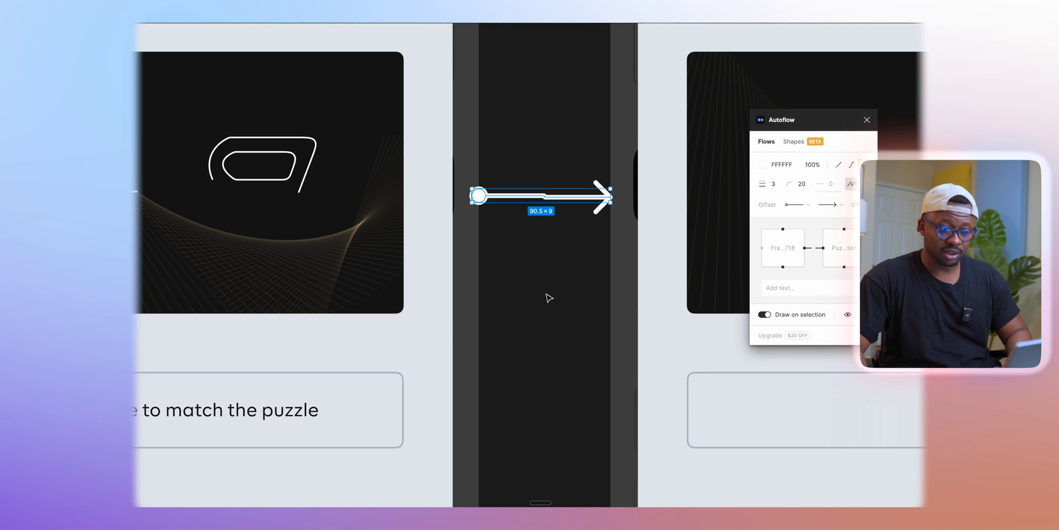
Step: Move Puzzle completed further right and recentre both puzzle screens in view
scroll(549, 297, down, 5)
drag(610, 188, 664, 184)
scroll(629, 345, up, 5)
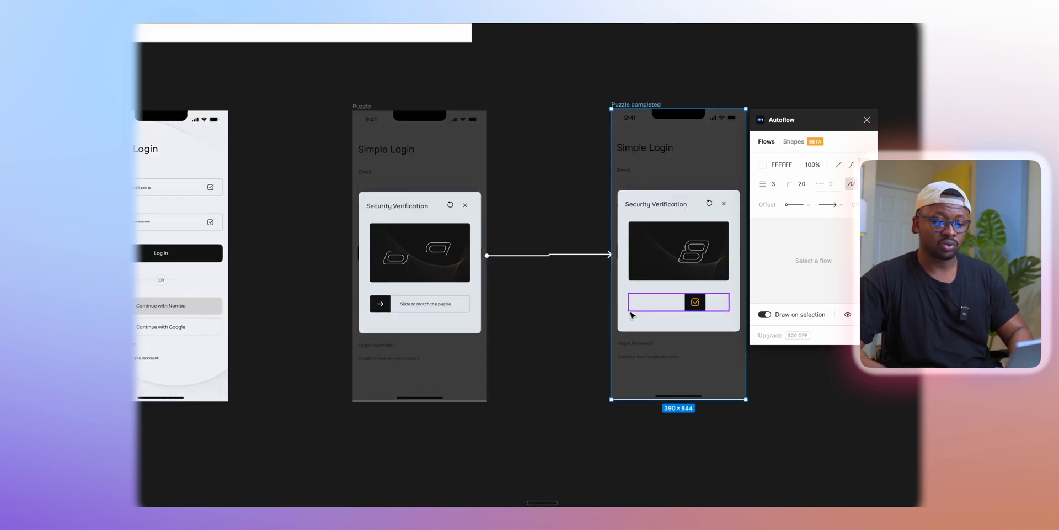
drag(509, 272, 499, 362)
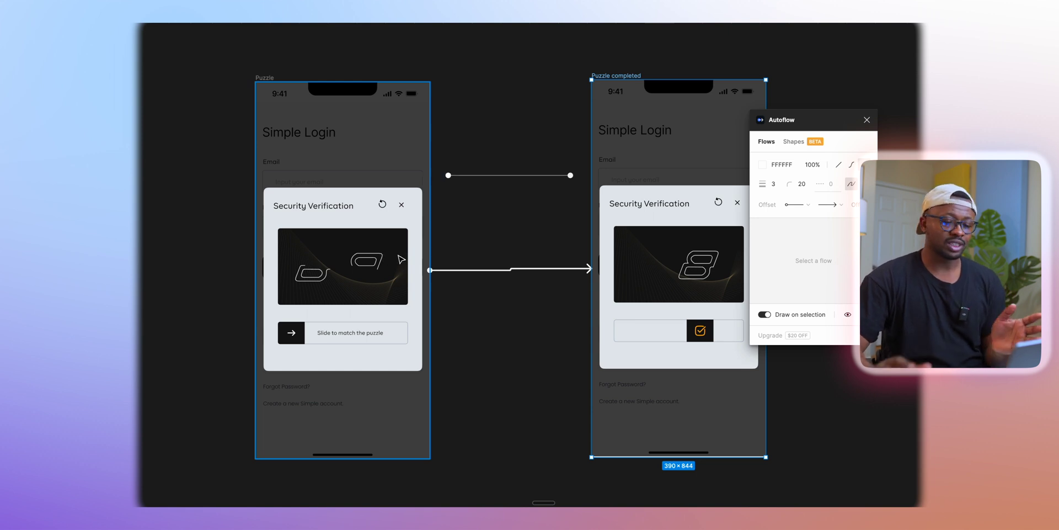
key(Escape)
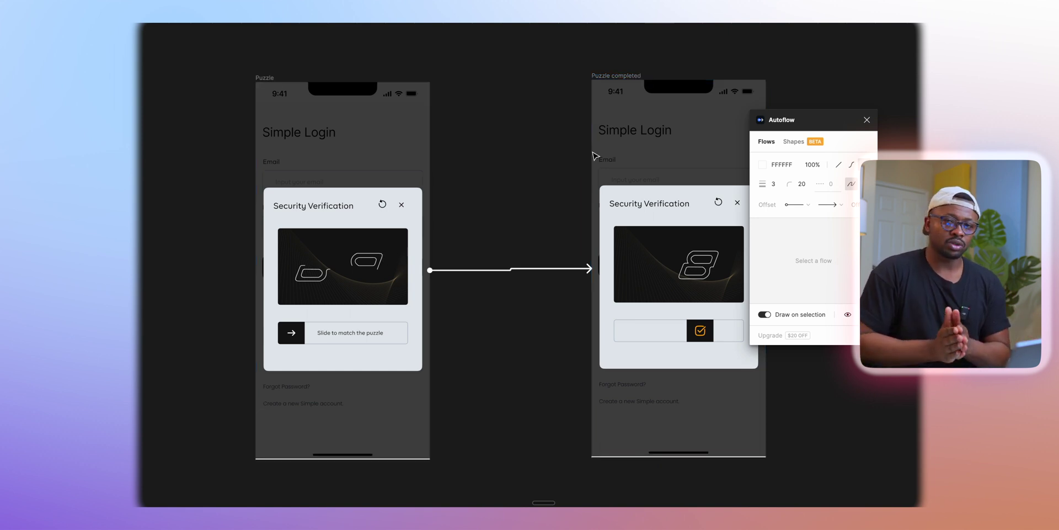
Step: Close the Autoflow panel and hide the interface so only the canvas shows
click(867, 120)
ctrl+scroll(491, 180, down, 3)
ctrl+scroll(494, 181, down, 2)
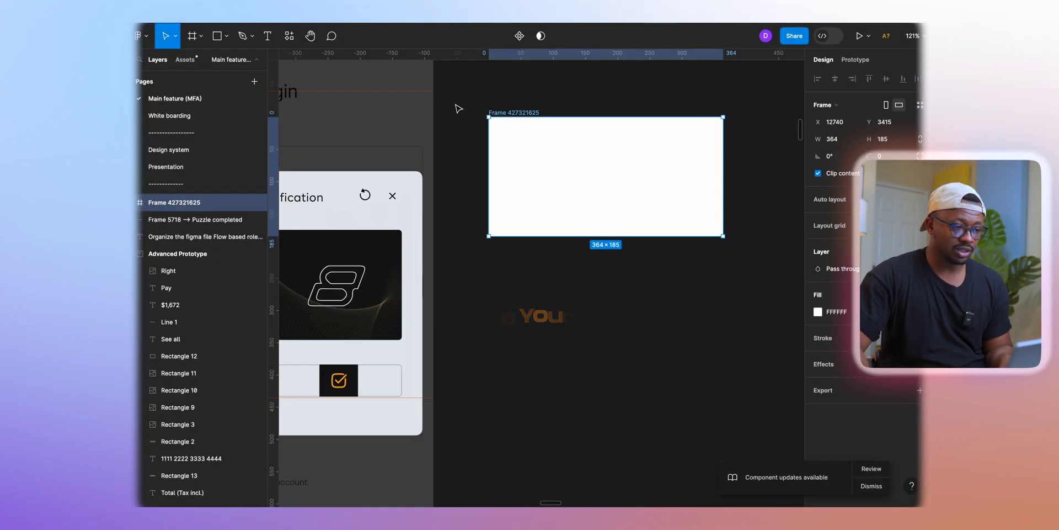
key(ctrl+backslash)
key(r)
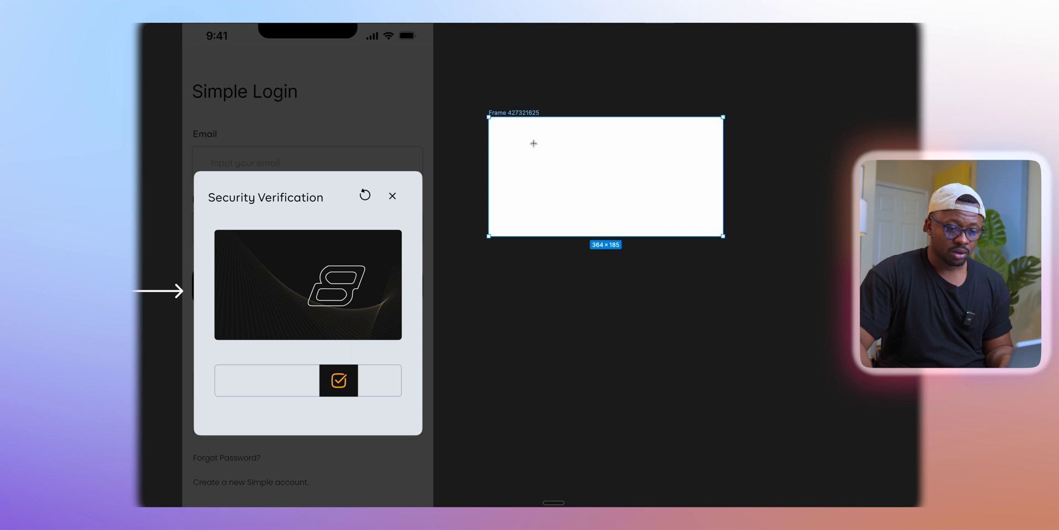
key(Escape)
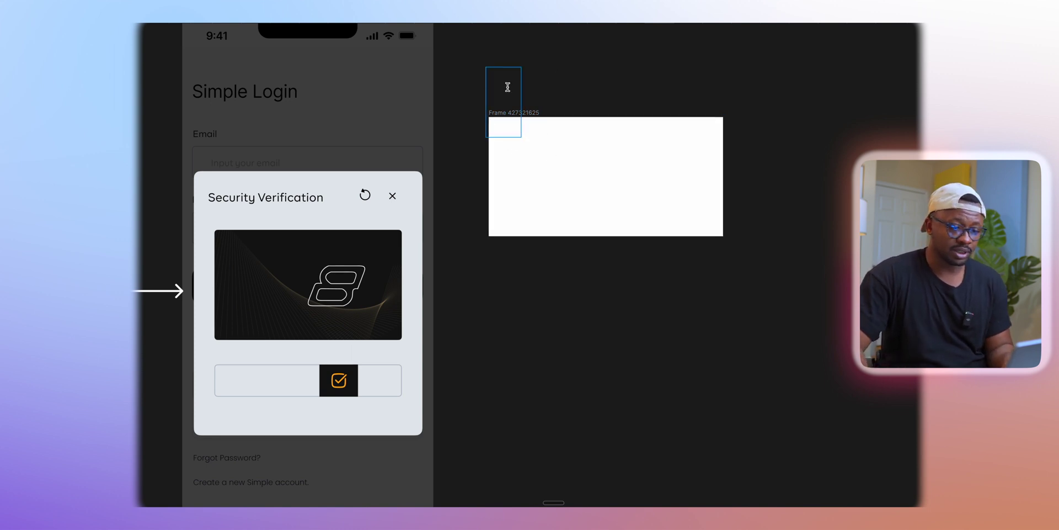
Step: Place the note 'Allow user ro drag and match puzzle' in the white frame, wrapped and centred
click(483, 101)
drag(513, 99, 531, 157)
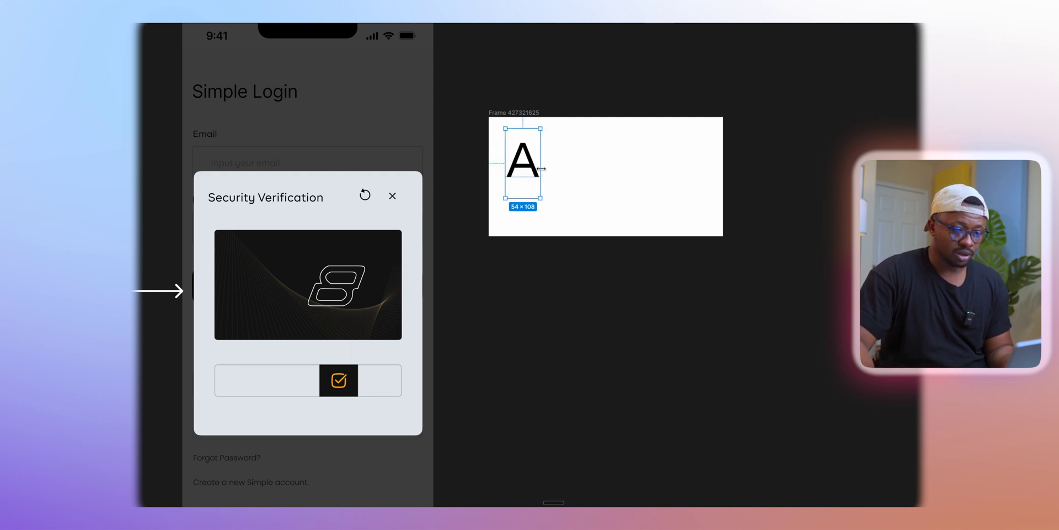
drag(540, 199, 513, 150)
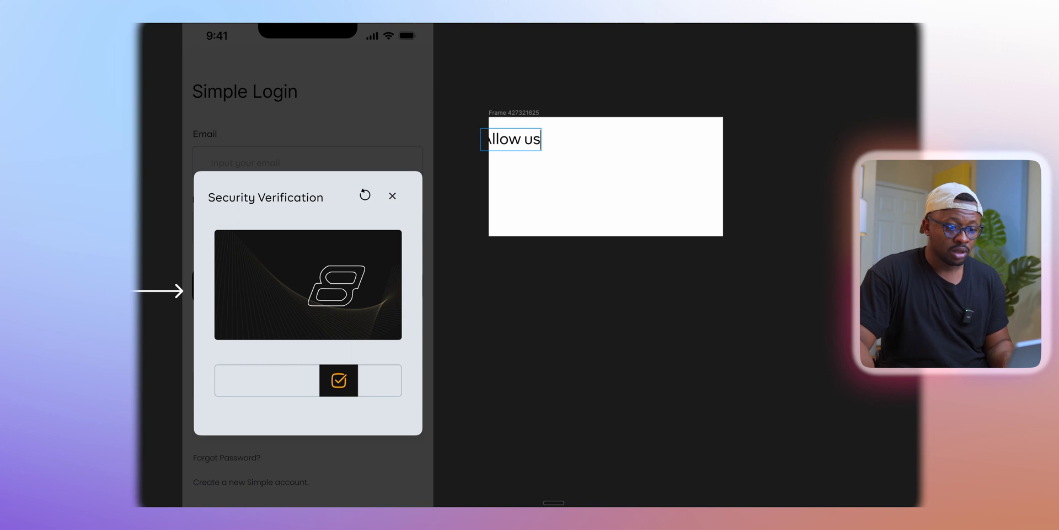
text(er)
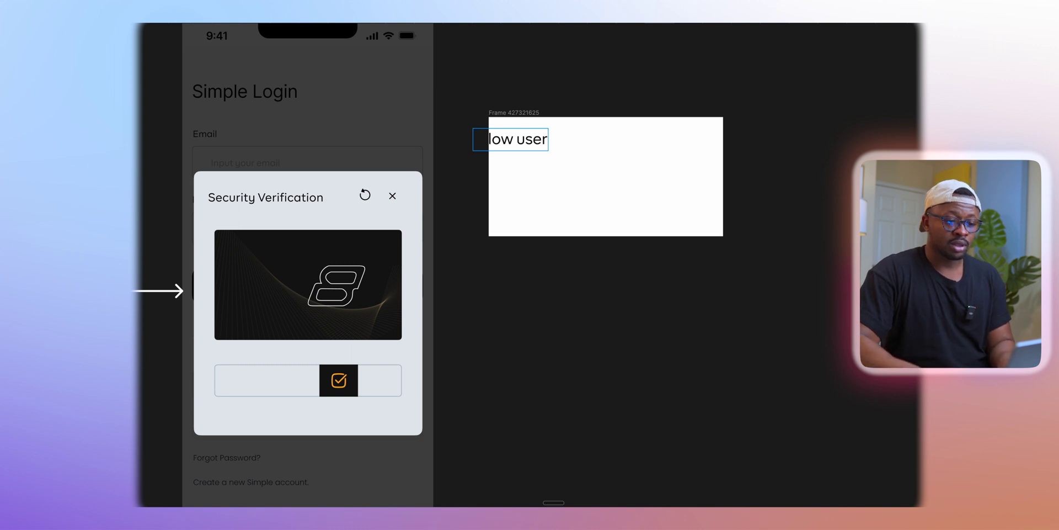
text( ro d)
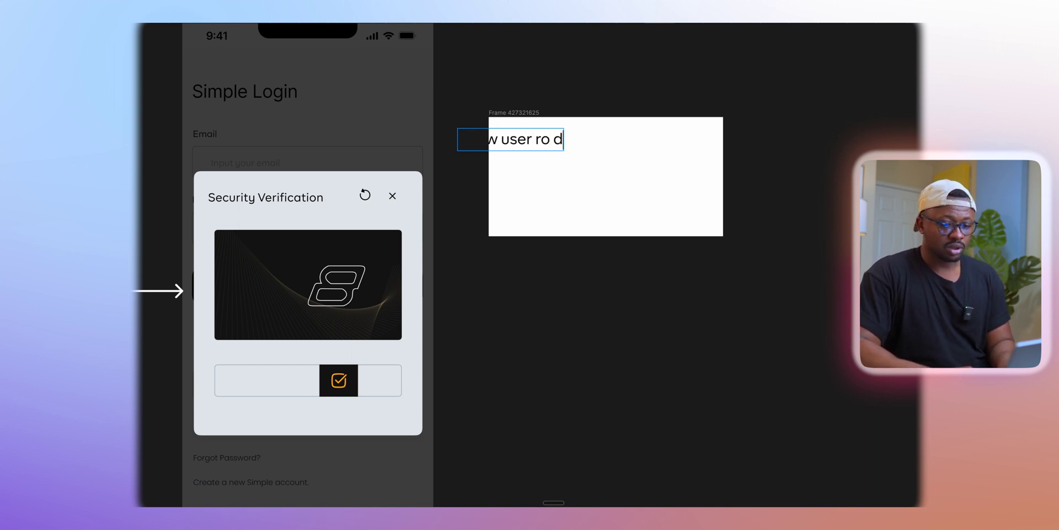
text(rag and match )
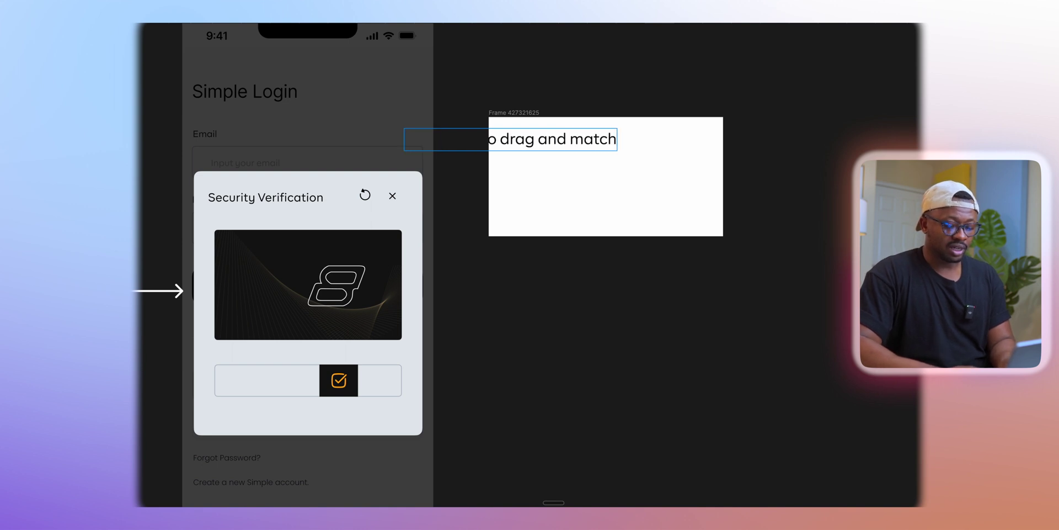
text(puzzle)
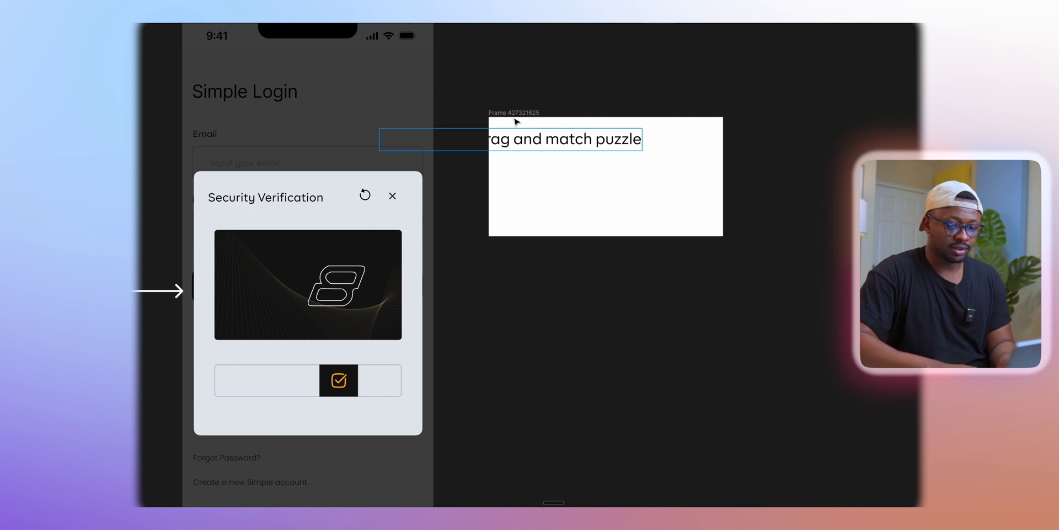
key(Escape)
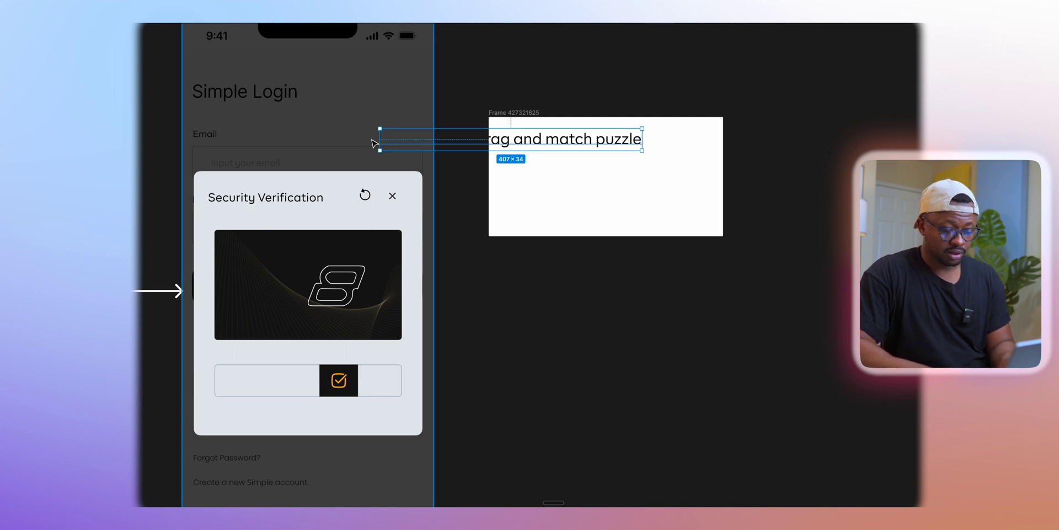
drag(380, 139, 517, 142)
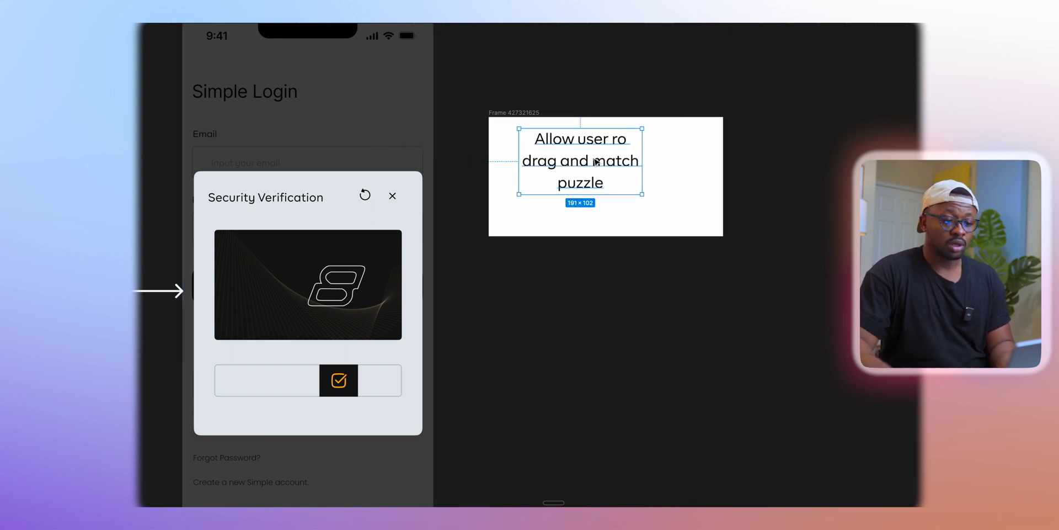
drag(589, 163, 610, 178)
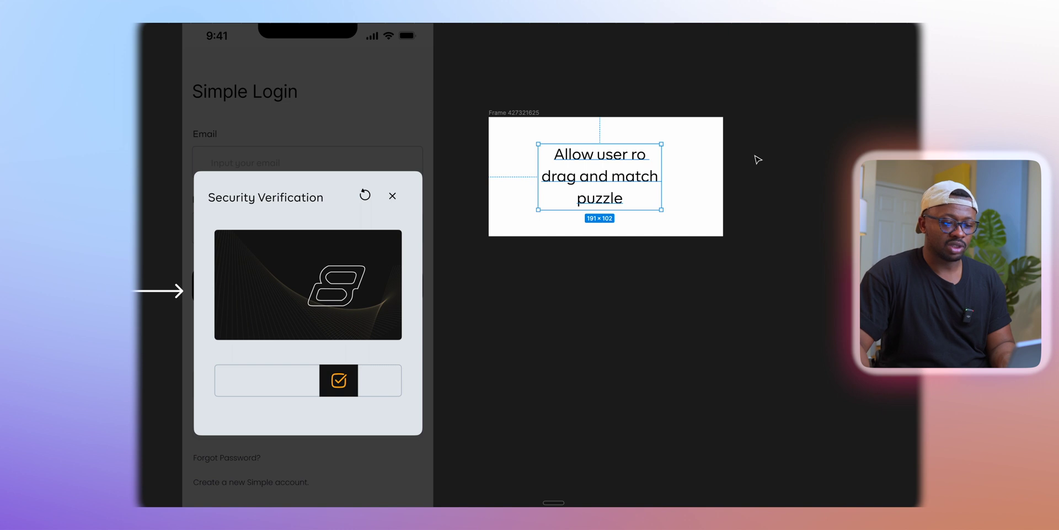
scroll(793, 160, down, 5)
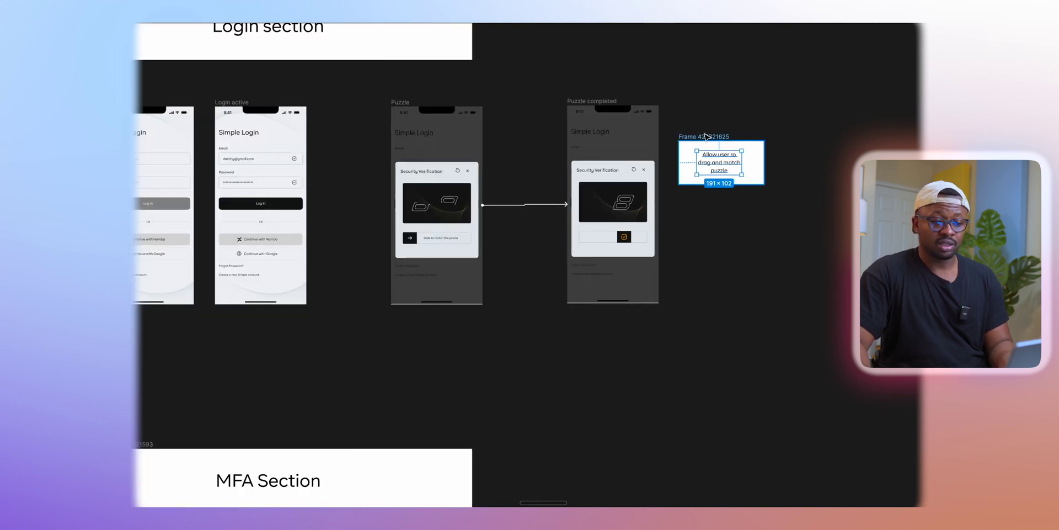
Step: Drag Frame 427321625 down so it sits next to the Puzzle completed screen
drag(699, 136, 696, 182)
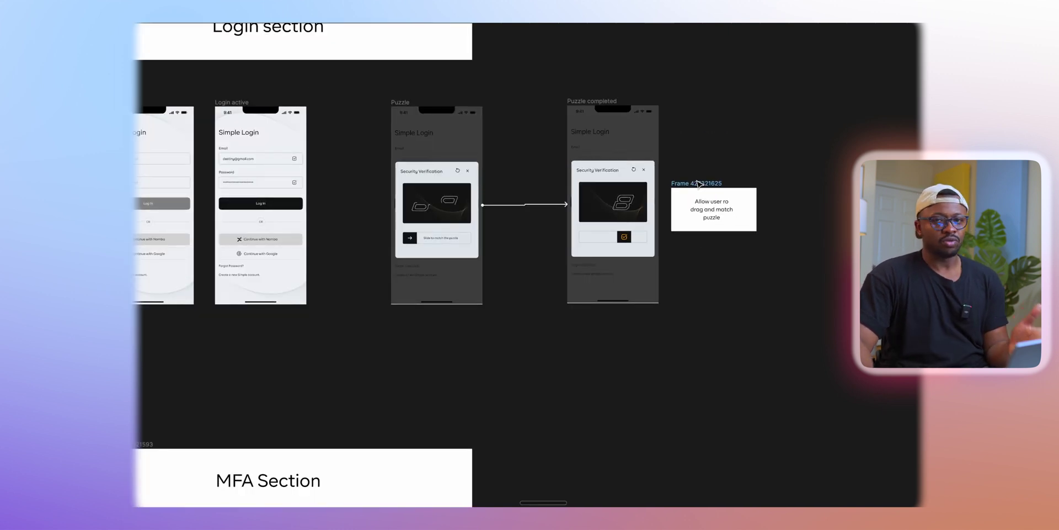
scroll(643, 212, up, 3)
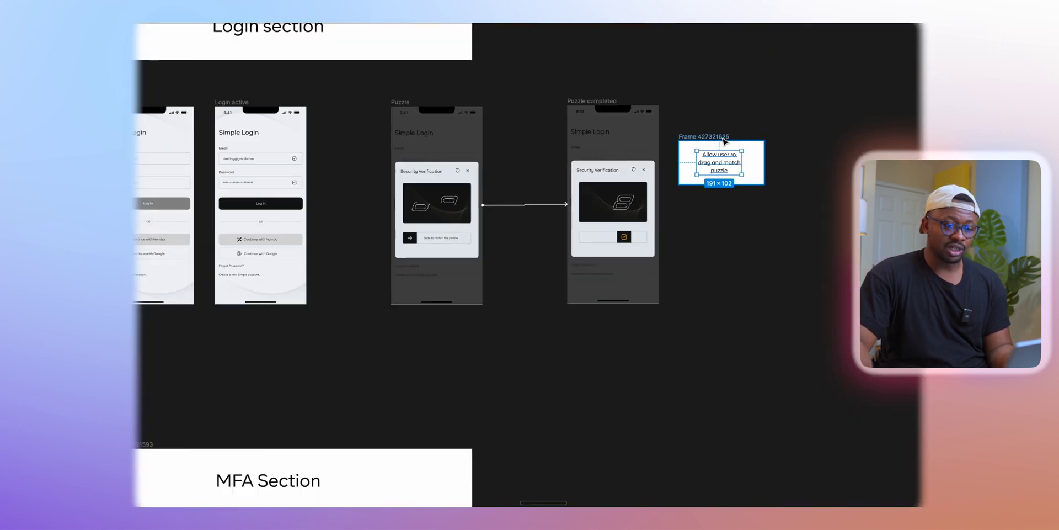
drag(700, 137, 698, 189)
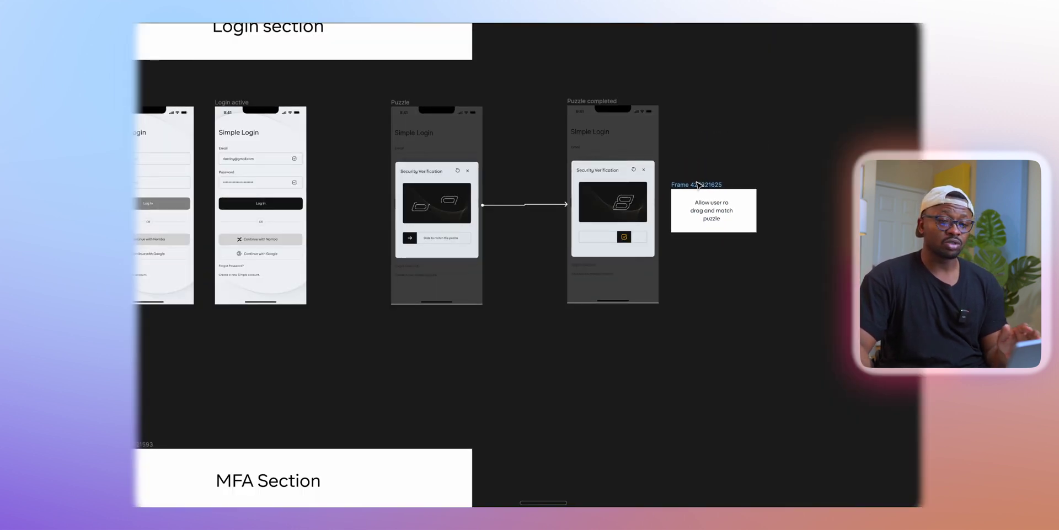
click(699, 185)
scroll(644, 215, up, 3)
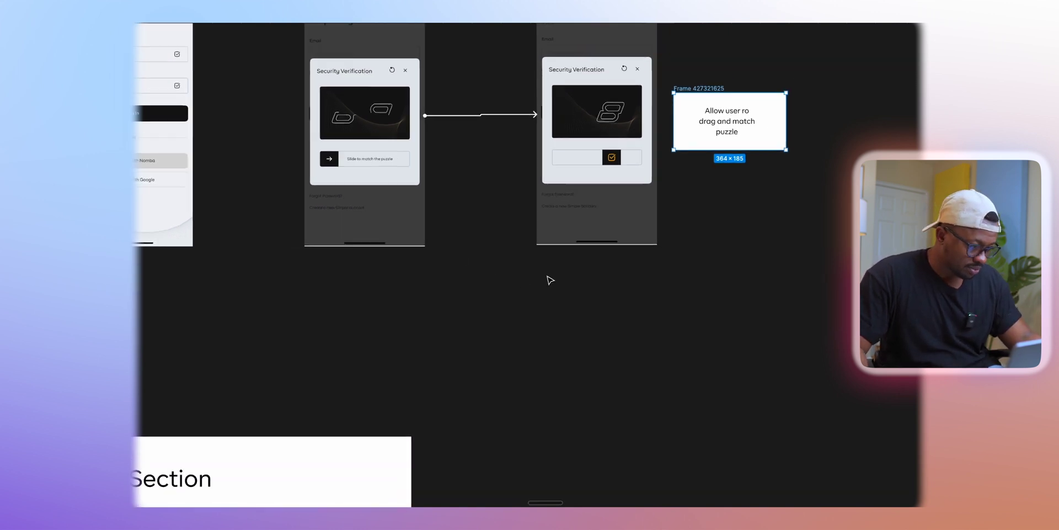
click(548, 279)
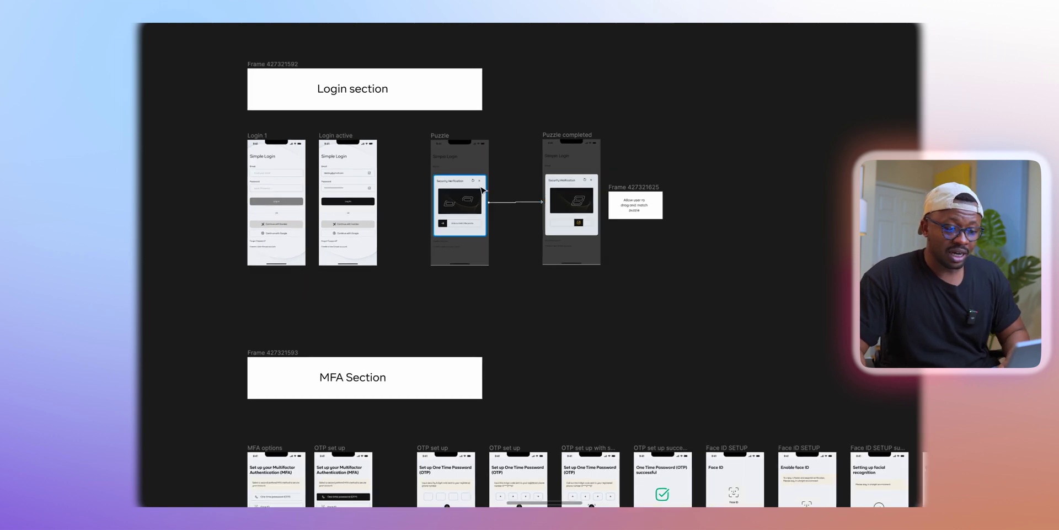
scroll(450, 174, down, 3)
click(406, 129)
drag(570, 170, 616, 245)
click(329, 224)
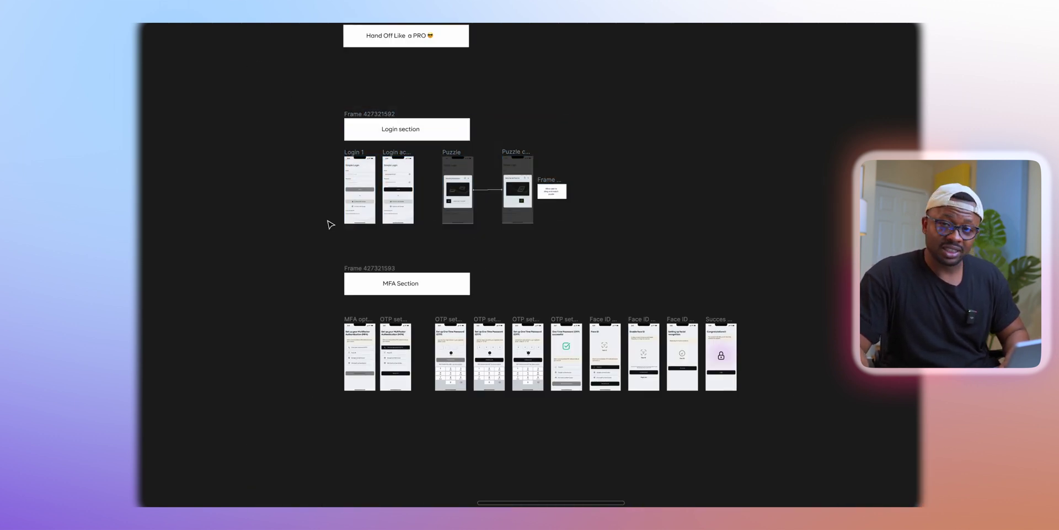
drag(292, 262, 699, 337)
click(585, 217)
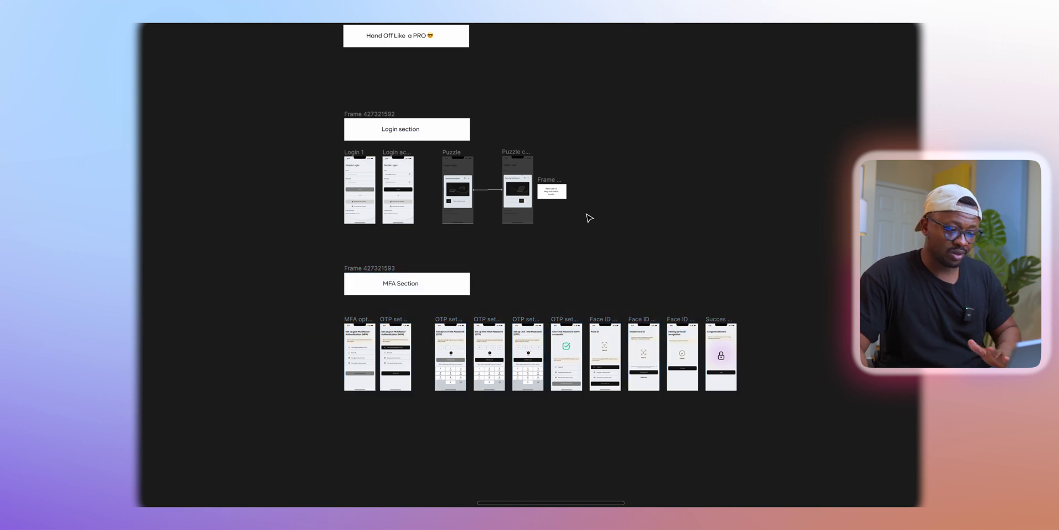
scroll(491, 188, up, 10)
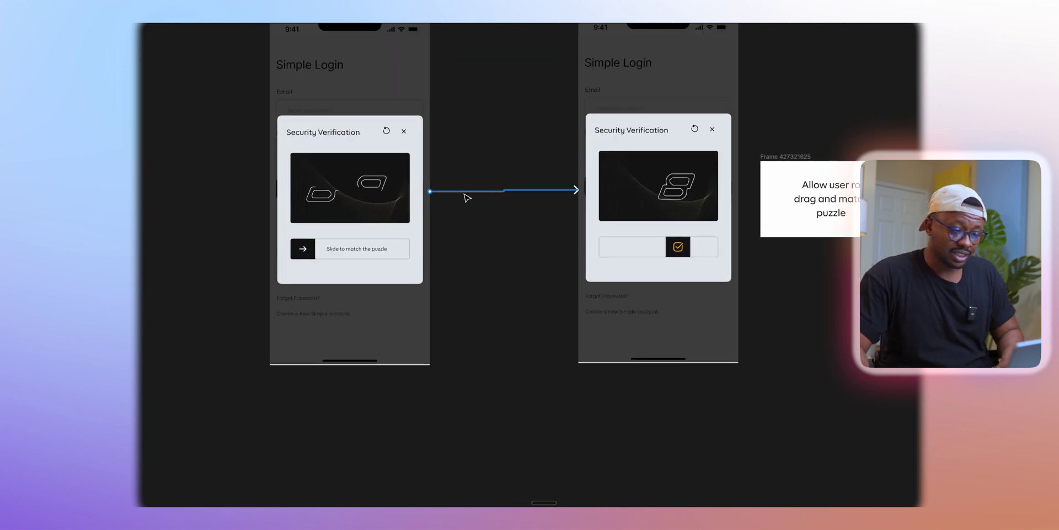
click(469, 192)
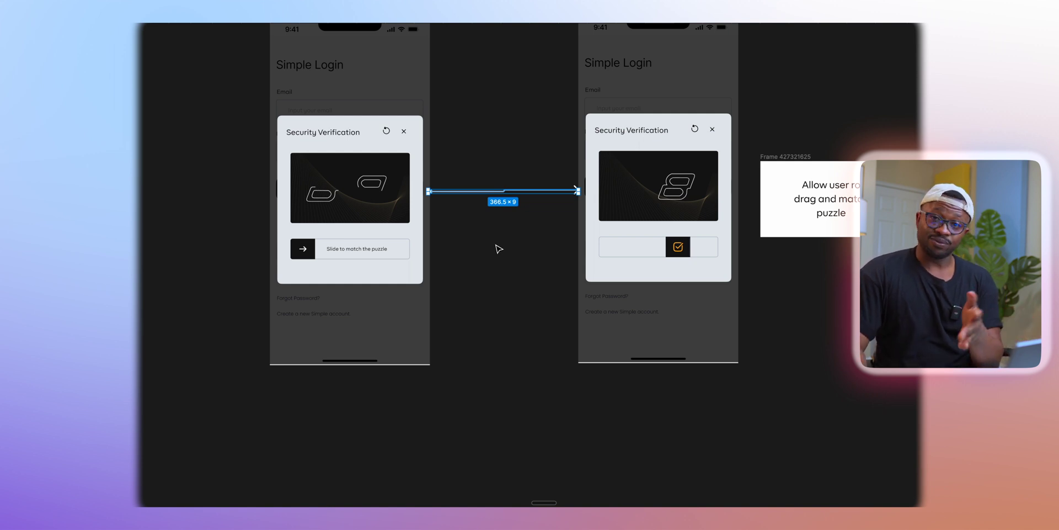
scroll(535, 284, down, 3)
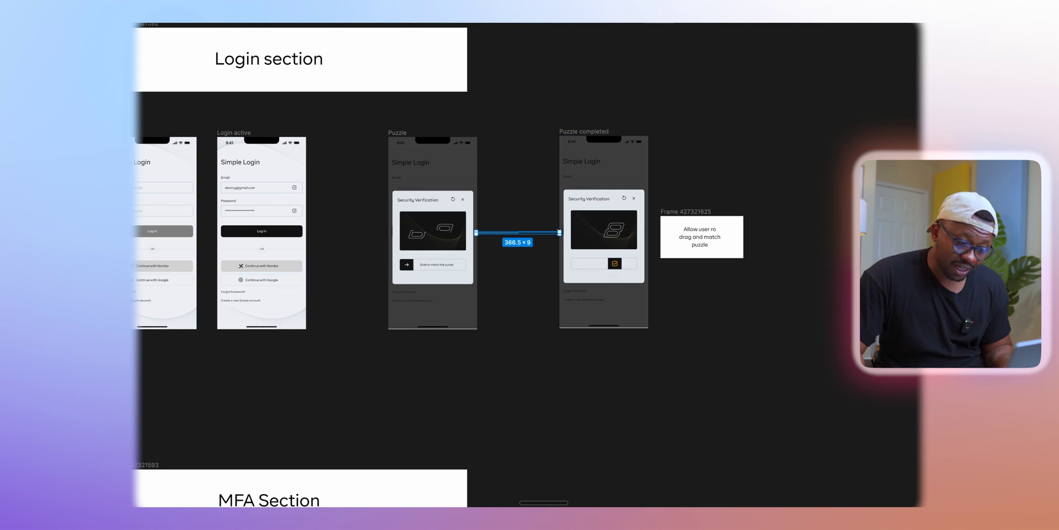
scroll(663, 231, up, 5)
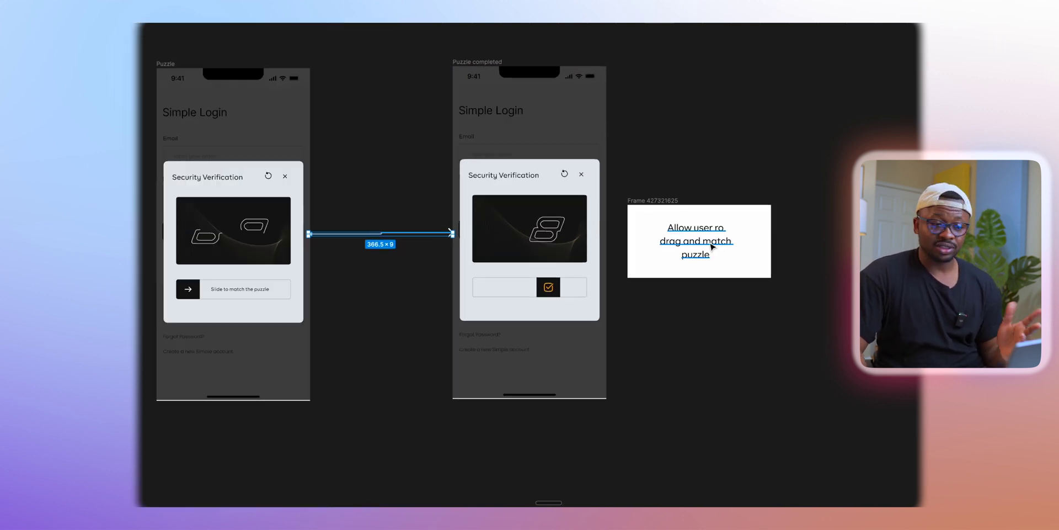
click(672, 231)
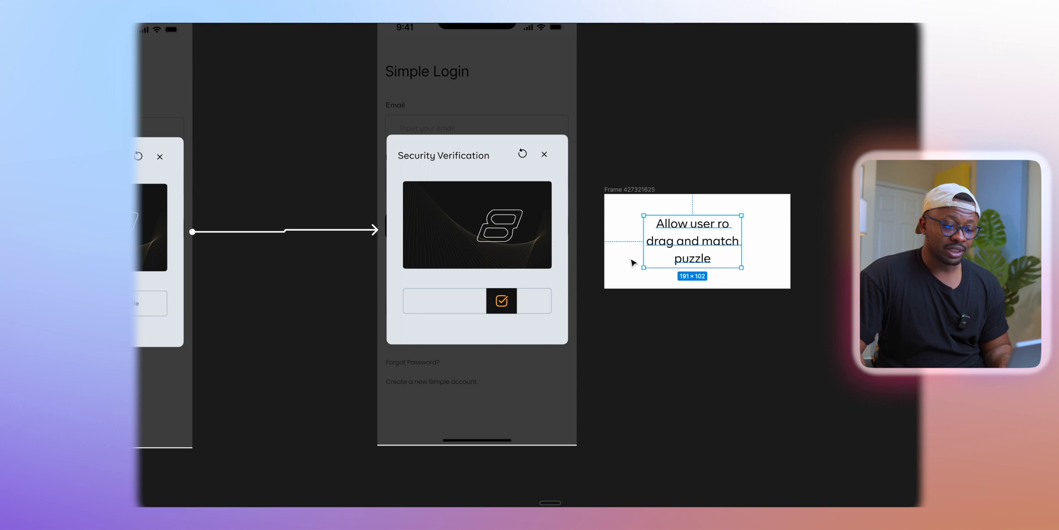
click(717, 145)
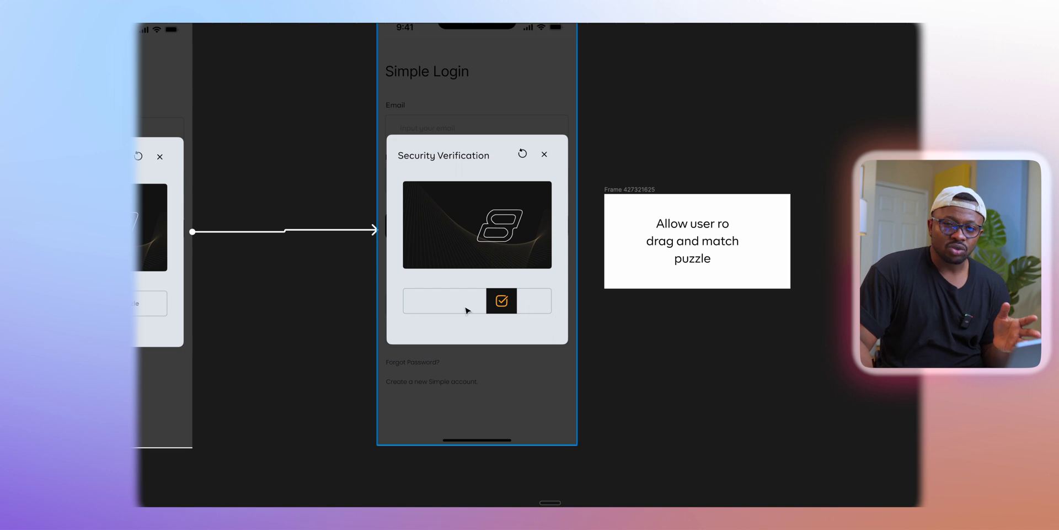
scroll(636, 309, down, 5)
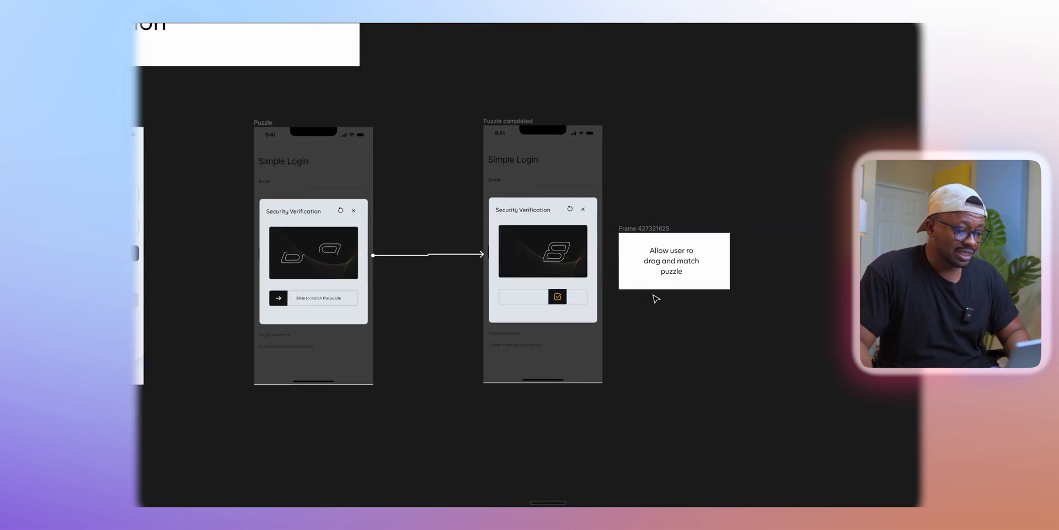
scroll(663, 297, down, 2)
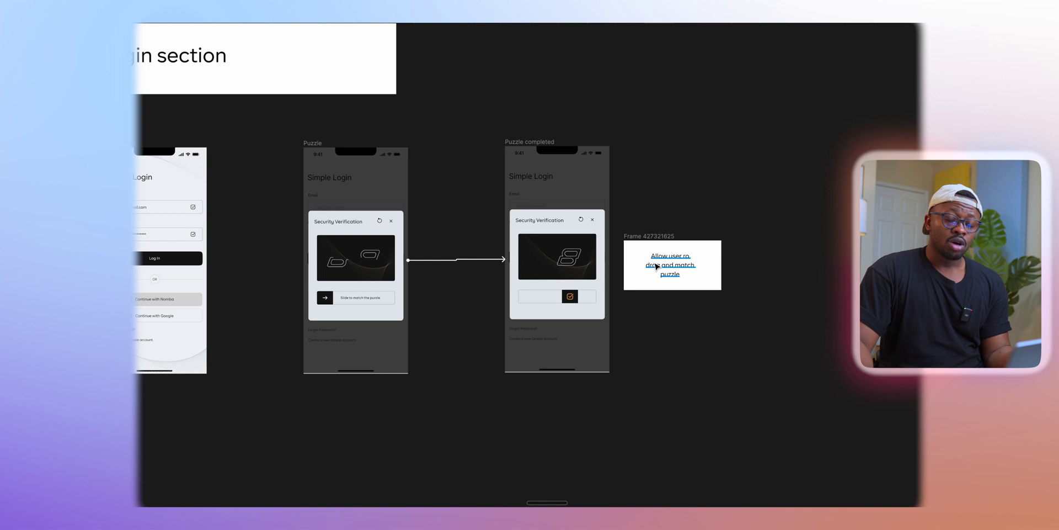
ctrl+scroll(669, 314, down, 3)
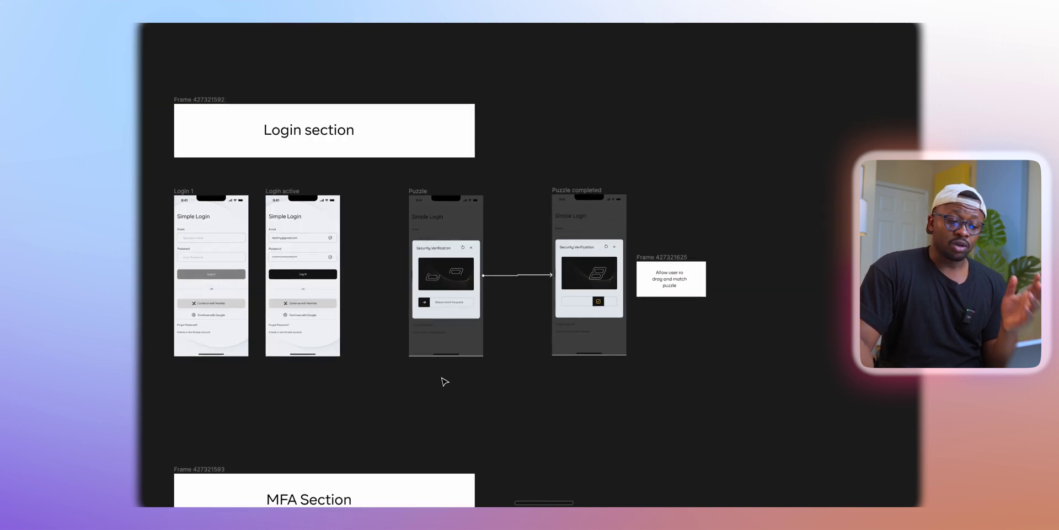
drag(445, 380, 516, 366)
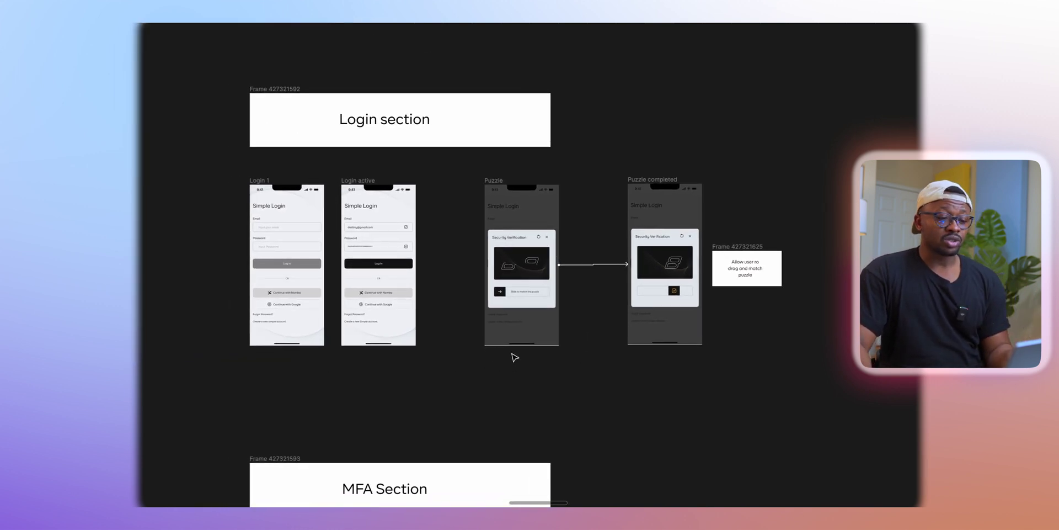
scroll(373, 259, up, 3)
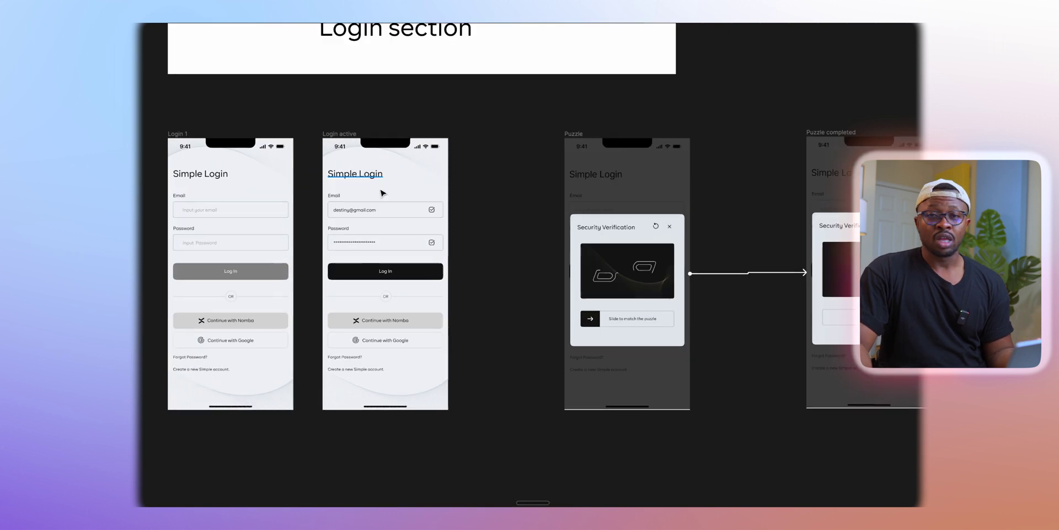
scroll(409, 254, down, 2)
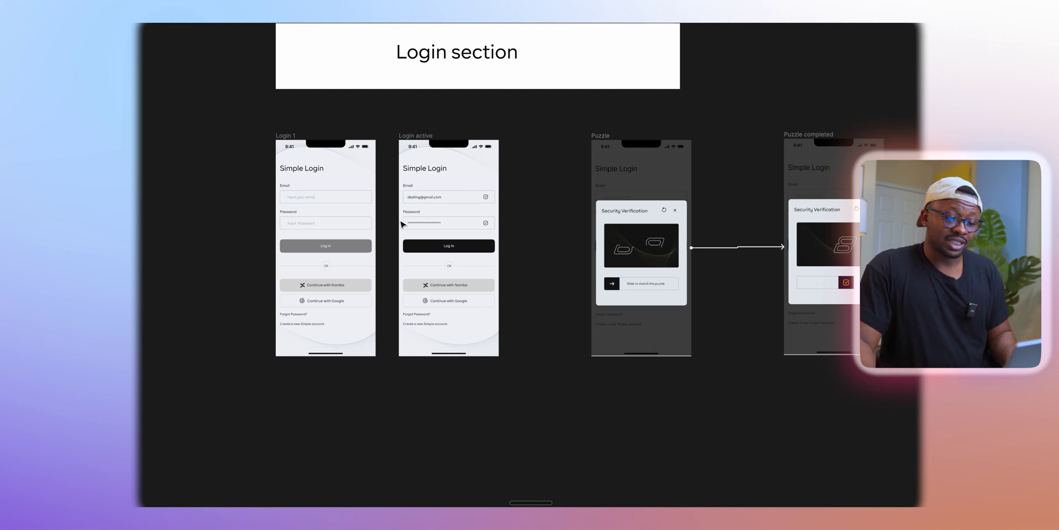
drag(390, 222, 519, 215)
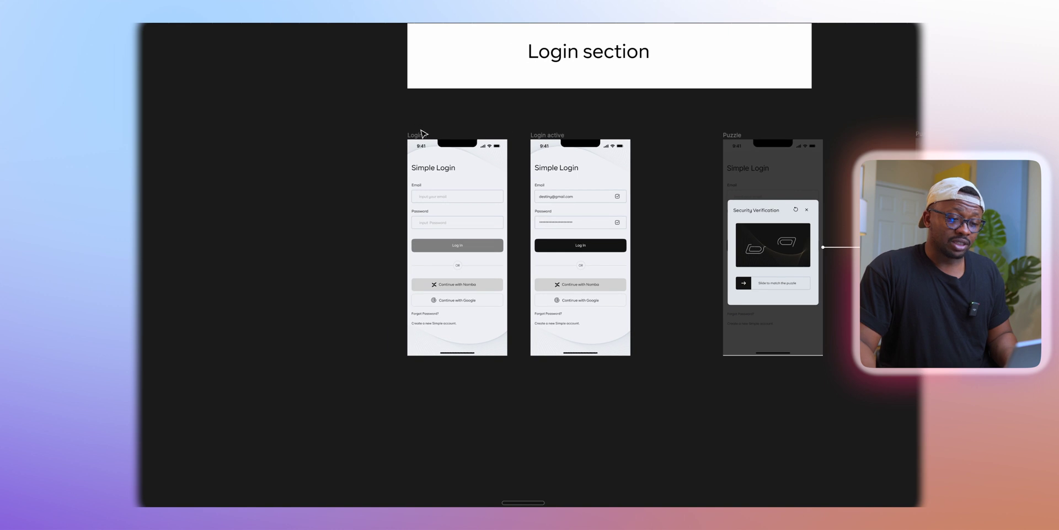
scroll(422, 134, down, 3)
drag(429, 134, 438, 293)
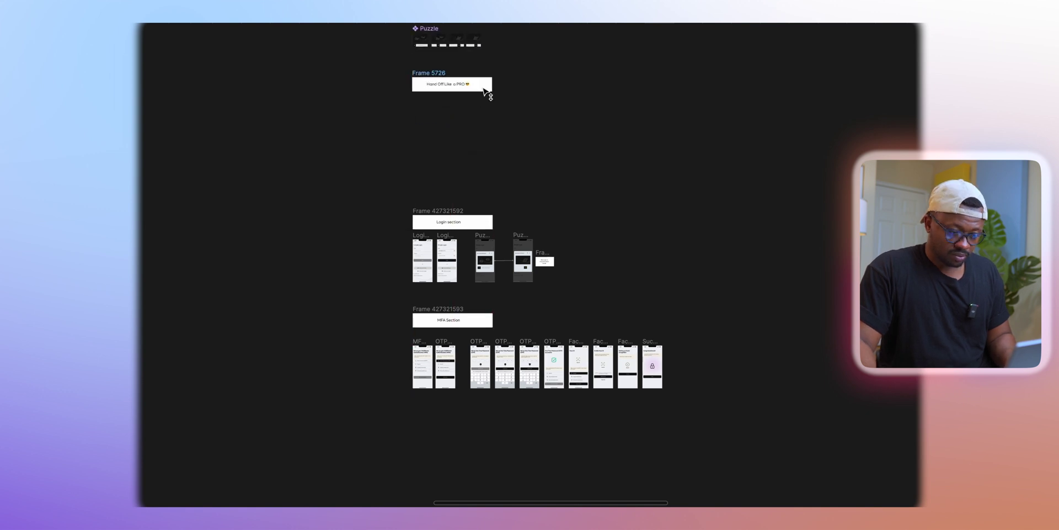
Step: Duplicate the Login section banner above the screens and begin editing its heading text
scroll(419, 236, up, 10)
scroll(397, 301, down, 3)
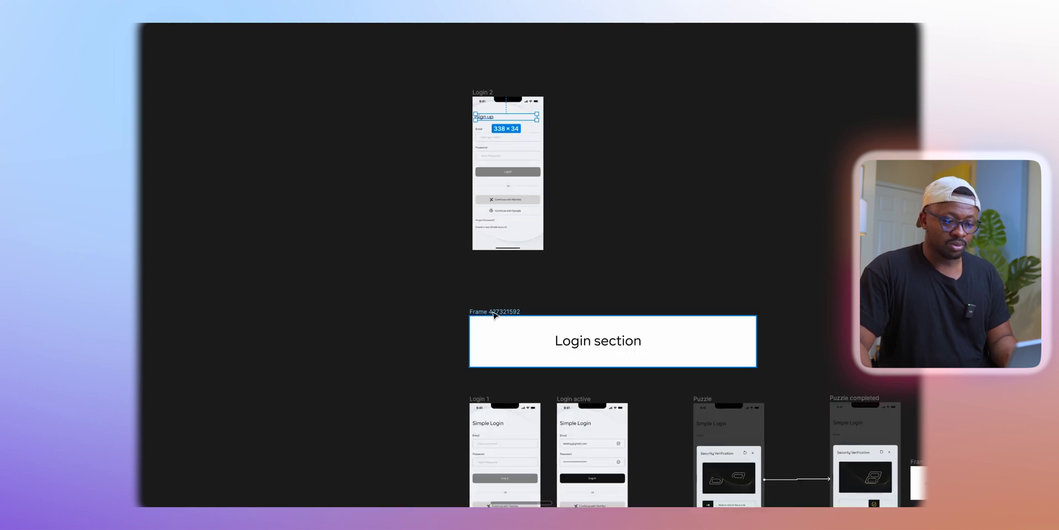
drag(493, 314, 497, 92)
double_click(568, 115)
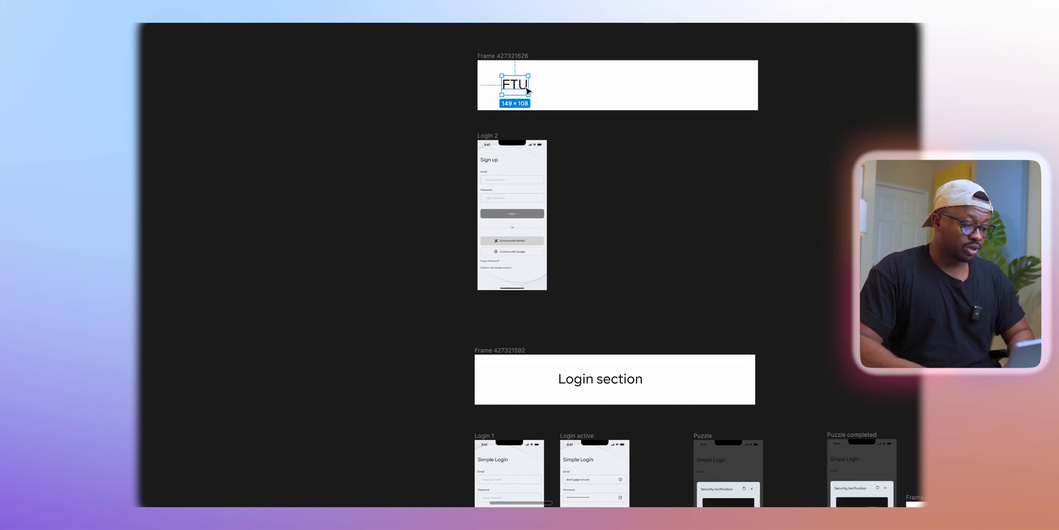
Step: Append ', Power user' to the FTU heading and shift the text right within its banner
double_click(527, 84)
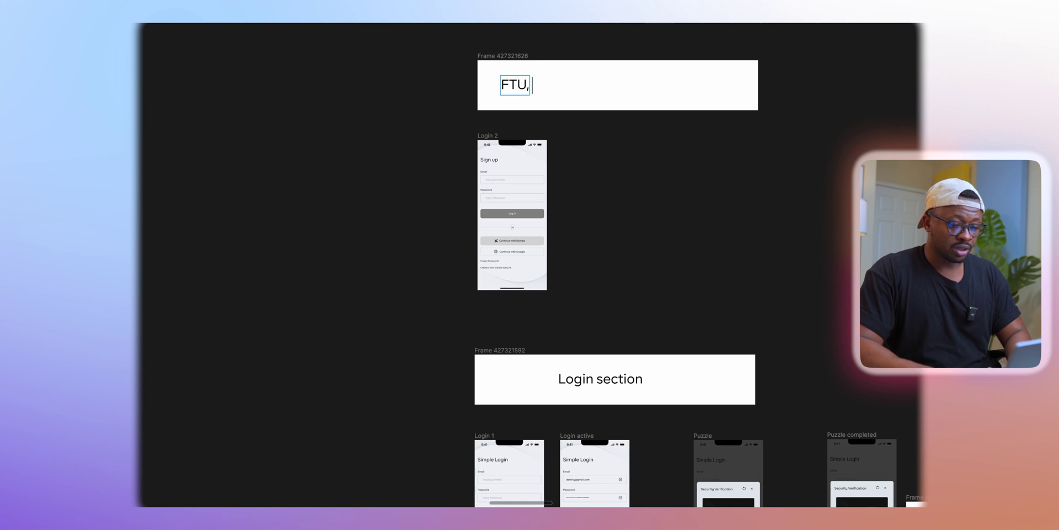
text(, Power user)
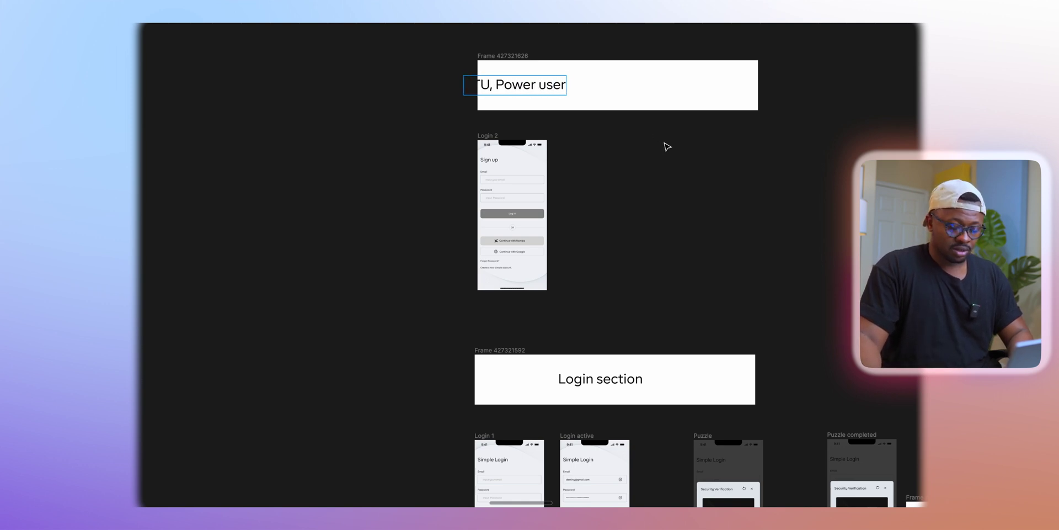
key(Escape)
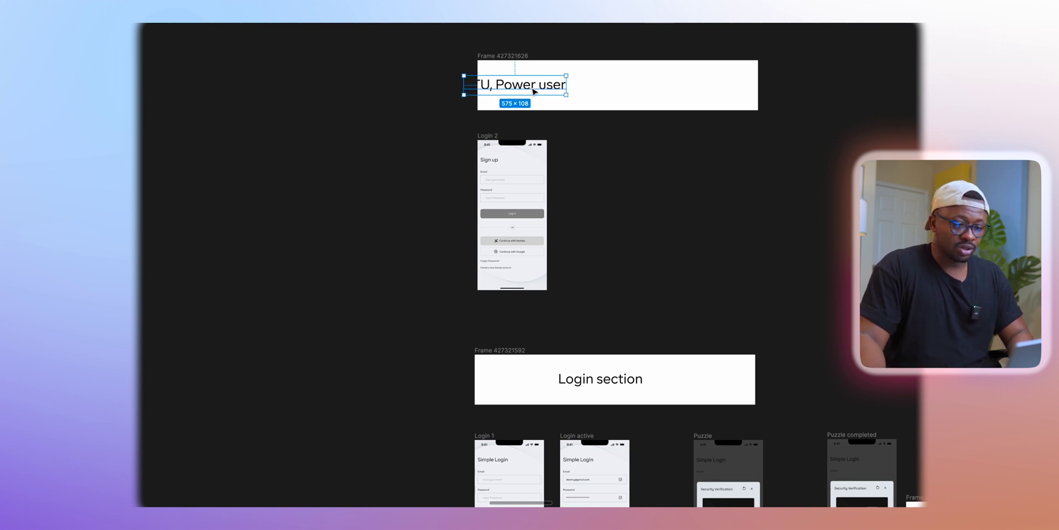
drag(545, 90, 569, 90)
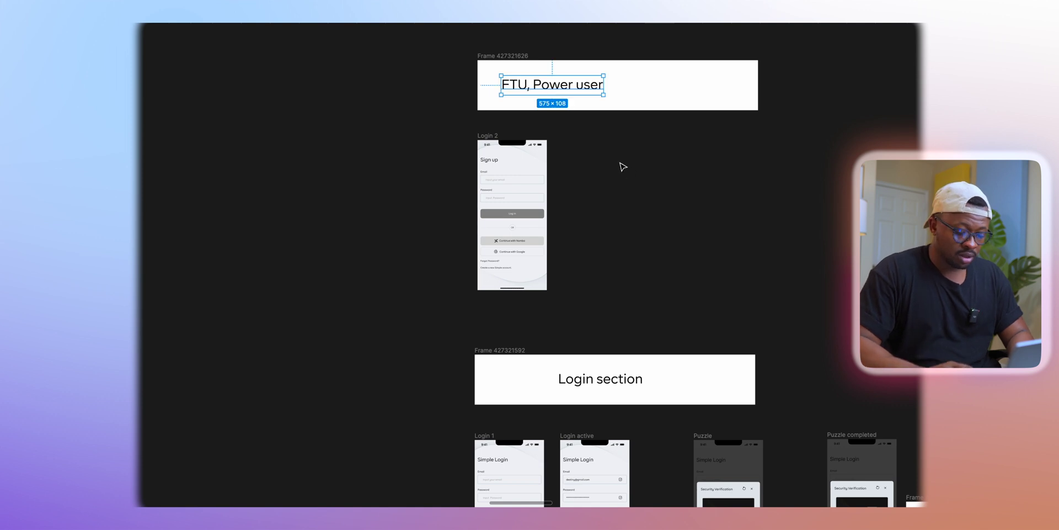
key(ctrl+backslash)
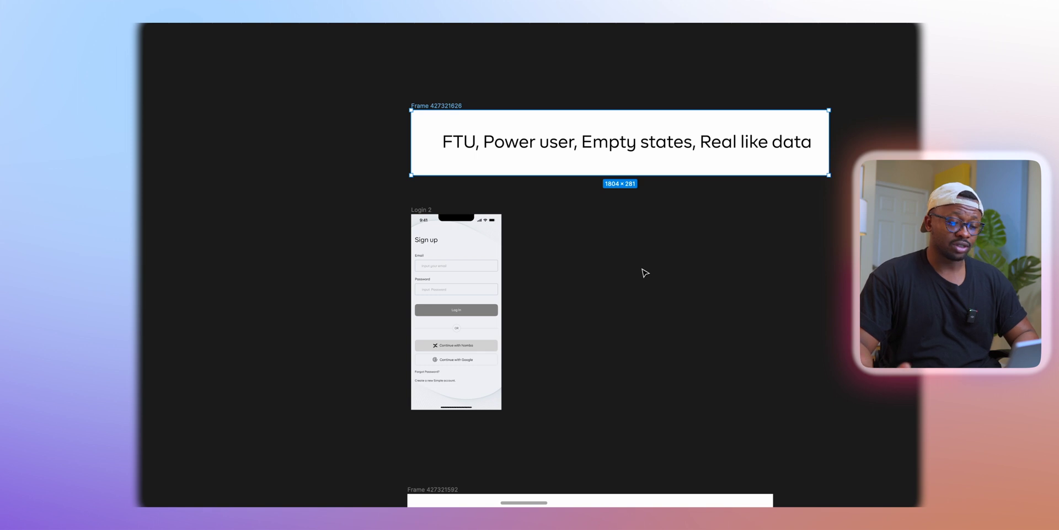
Step: Review the Login 2, Login section and MFA rows, then restore the hidden interface with Ctrl+\
scroll(603, 277, down, 5)
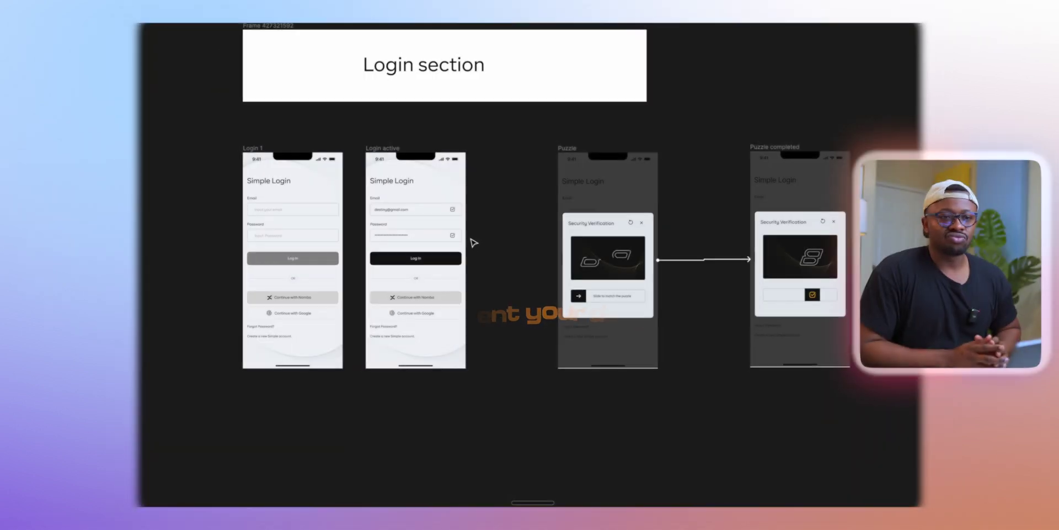
scroll(473, 240, down, 5)
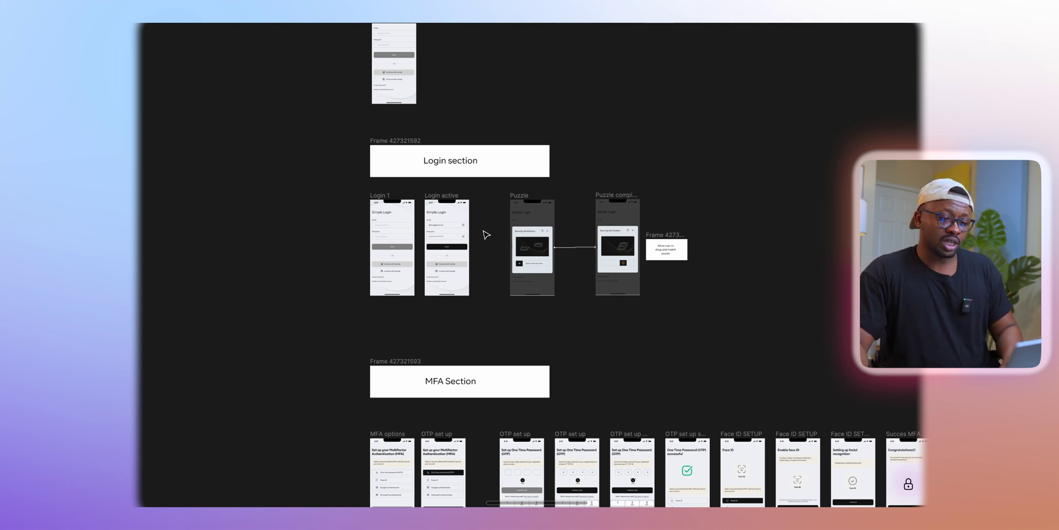
scroll(486, 234, up, 5)
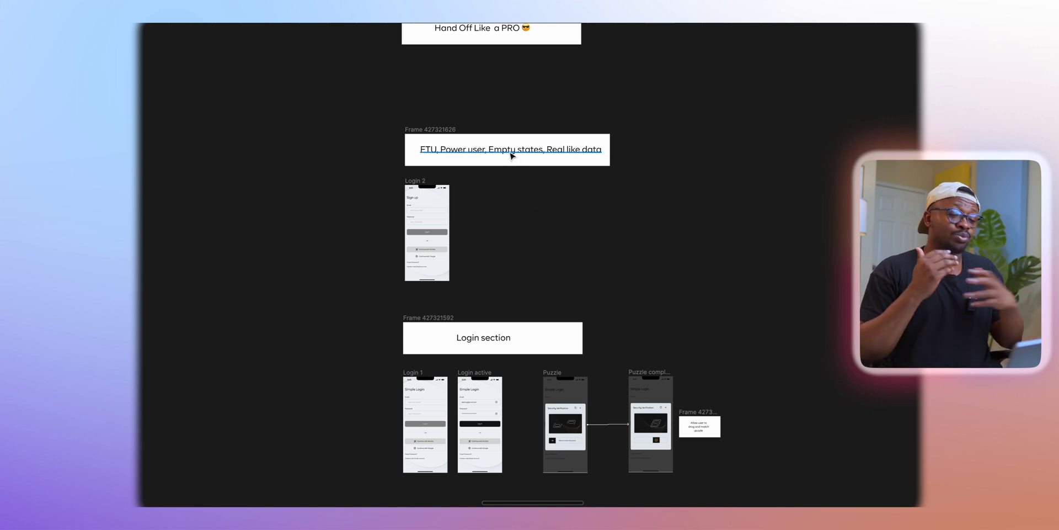
scroll(517, 157, down, 5)
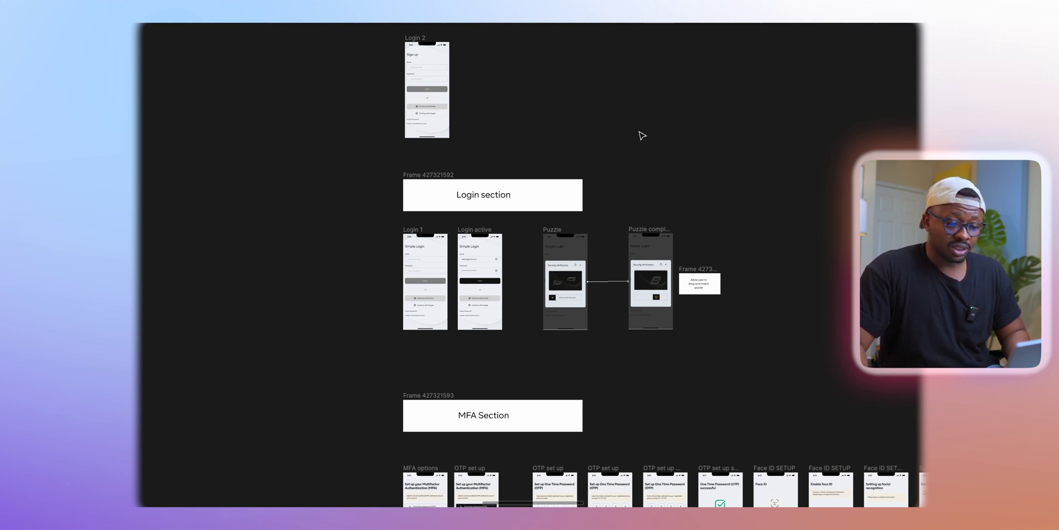
key(ctrl+backslash)
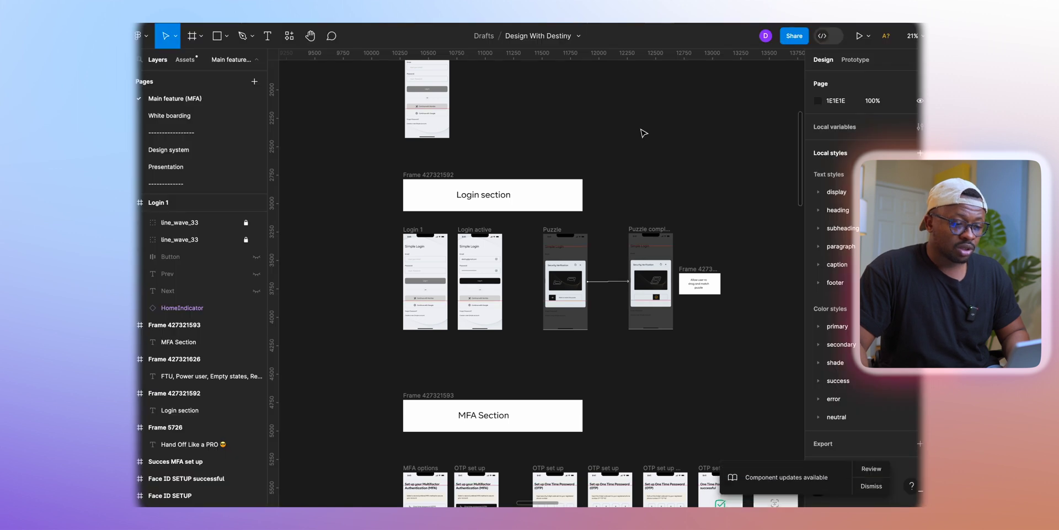
Step: Choose the Section tool from the Frame tool dropdown
scroll(642, 135, down, 5)
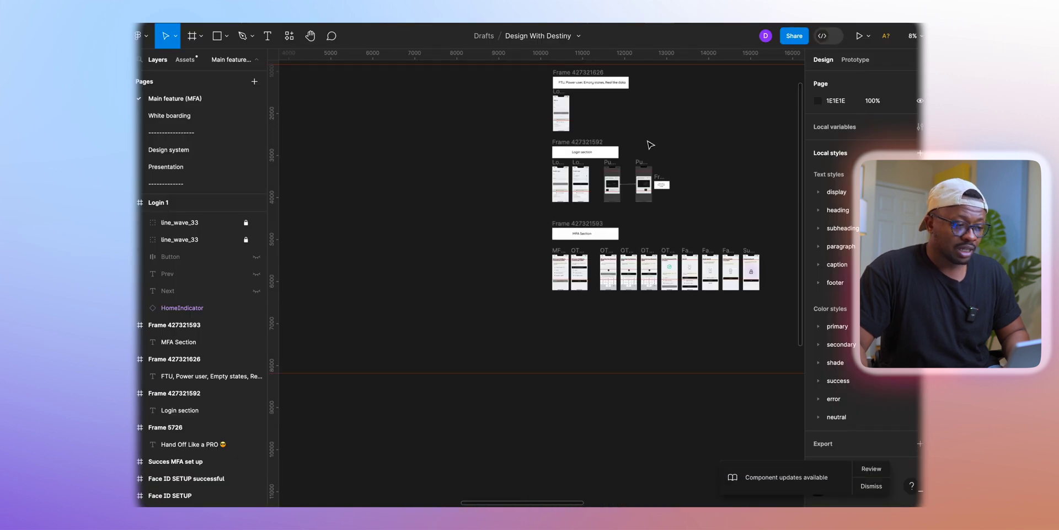
click(201, 36)
click(193, 74)
scroll(535, 227, up, 5)
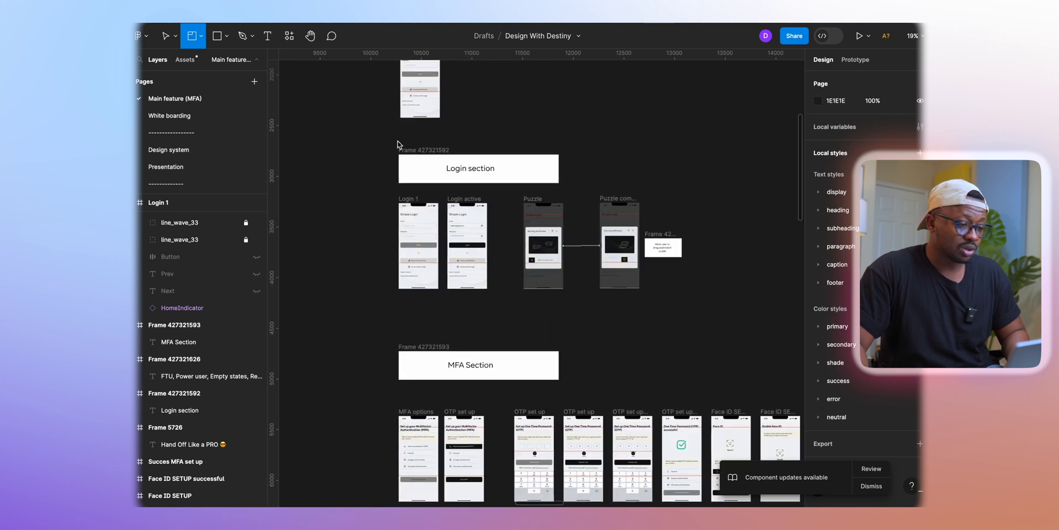
Step: Wrap the Login screen row in Section 1 (3562 × 1910) and reselect the Section tool
drag(374, 137, 739, 333)
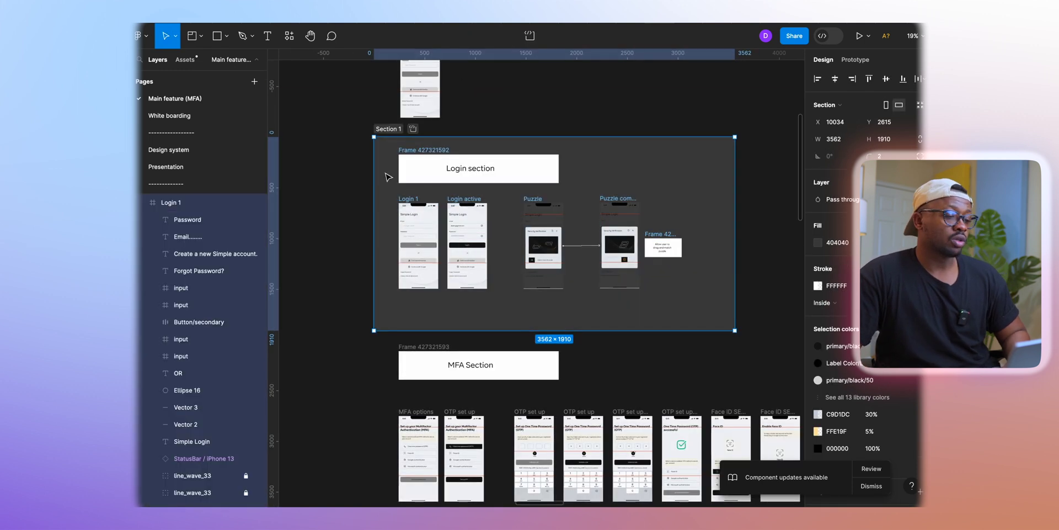
click(192, 37)
click(201, 36)
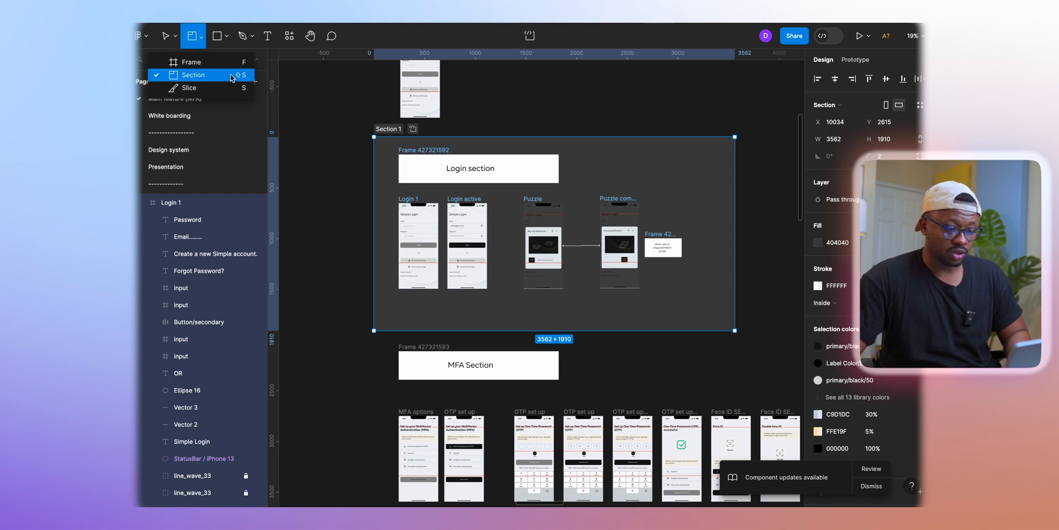
scroll(403, 144, down, 2)
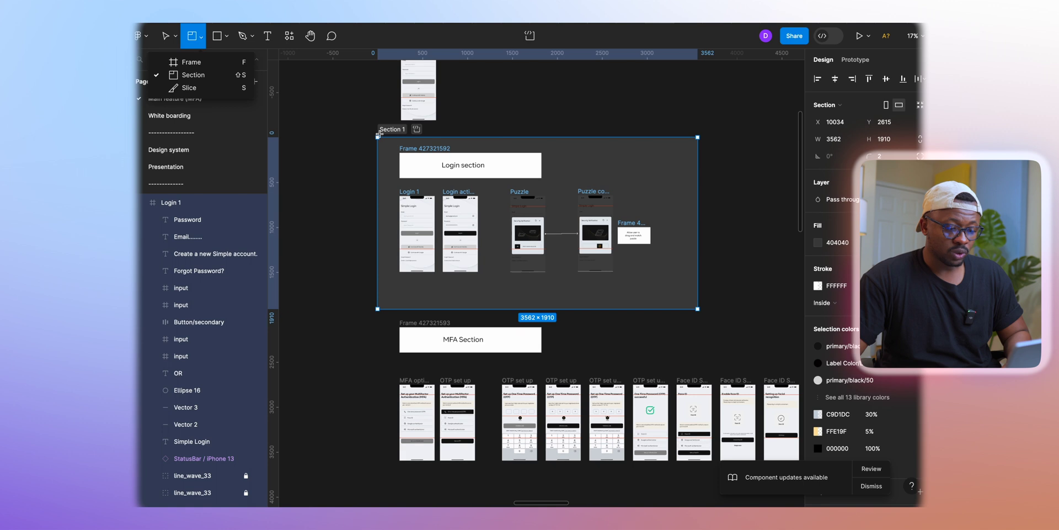
scroll(404, 143, down, 5)
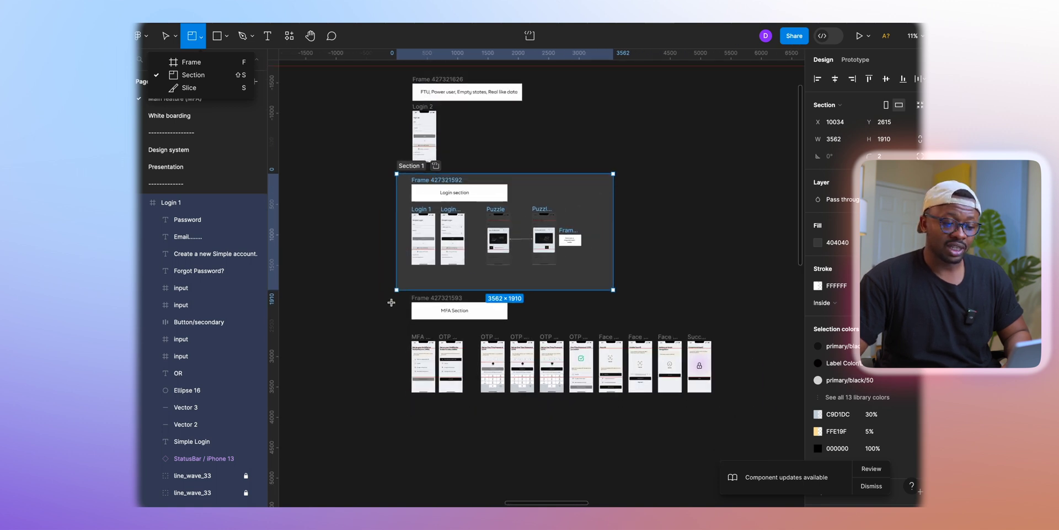
Step: Draw Section 2 around the MFA screen row and nudge Section 1 slightly lower
drag(394, 296, 762, 440)
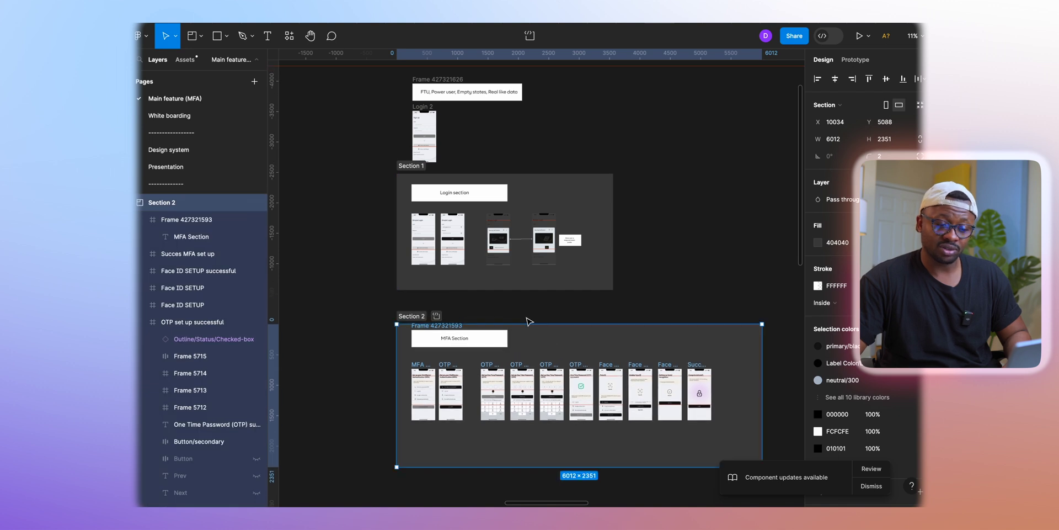
drag(423, 178, 415, 187)
ctrl+scroll(402, 195, up, 5)
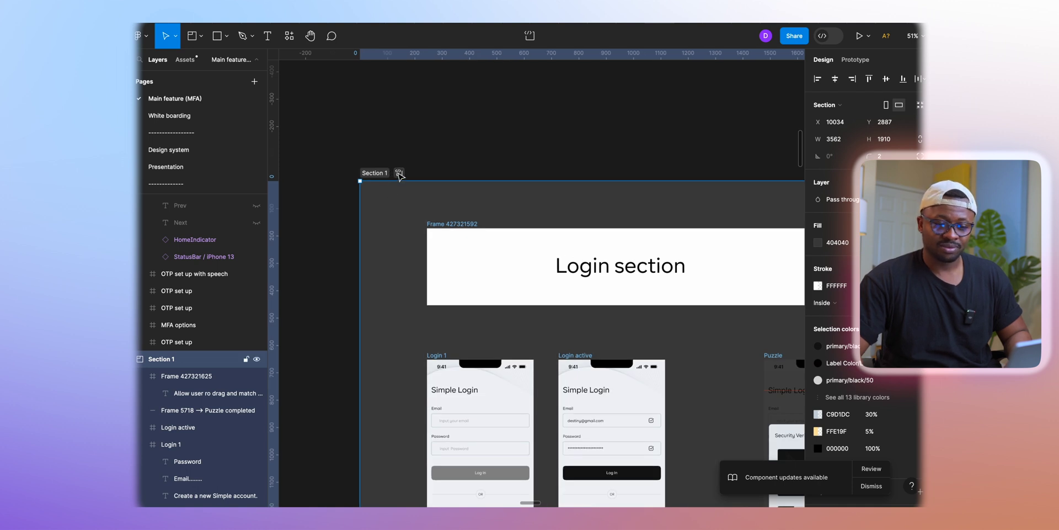
ctrl+scroll(428, 168, down, 4)
ctrl+scroll(607, 259, up, 3)
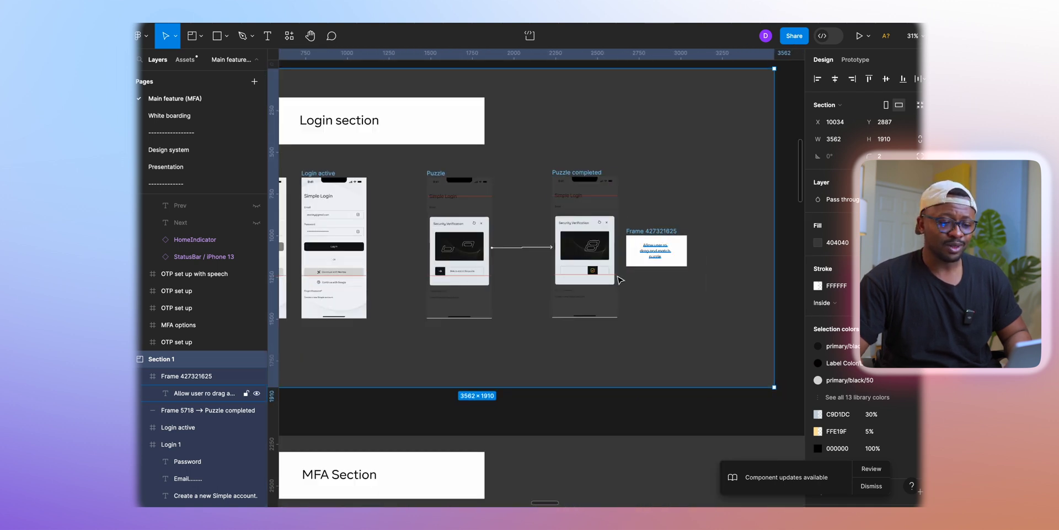
ctrl+scroll(576, 262, down, 2)
ctrl+scroll(355, 142, up, 5)
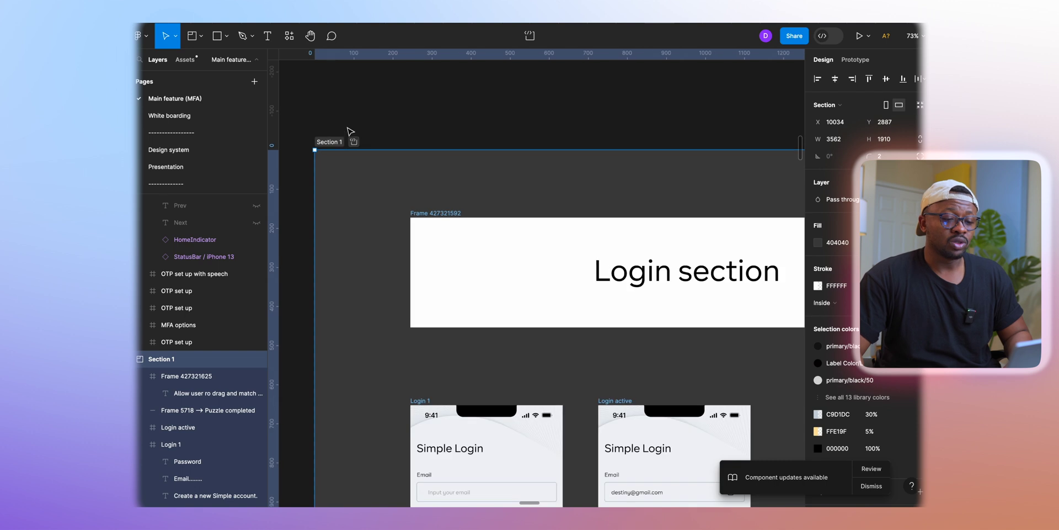
Step: Mark Section 1 as Ready for dev and switch the file into Dev Mode
click(354, 142)
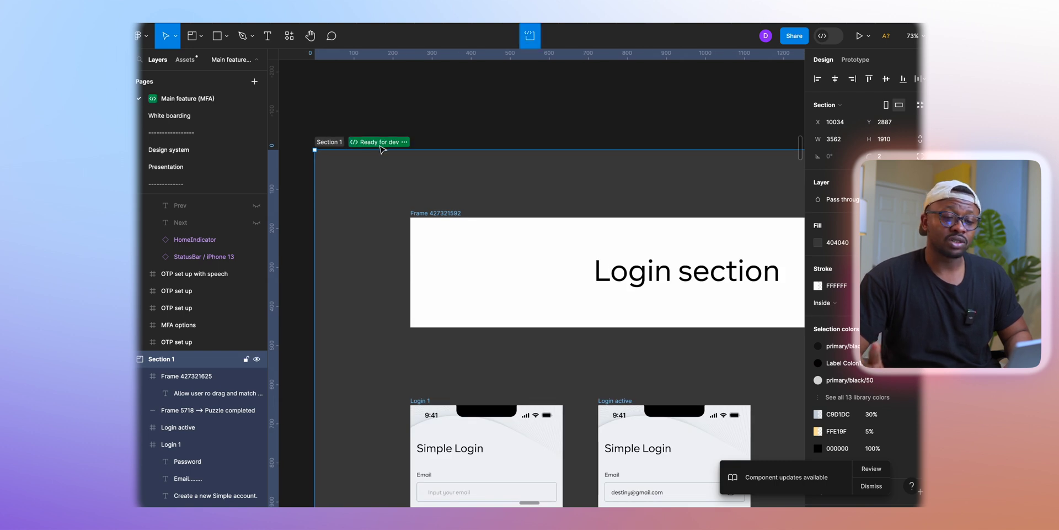
scroll(427, 167, left, 5)
ctrl+scroll(612, 135, up, 3)
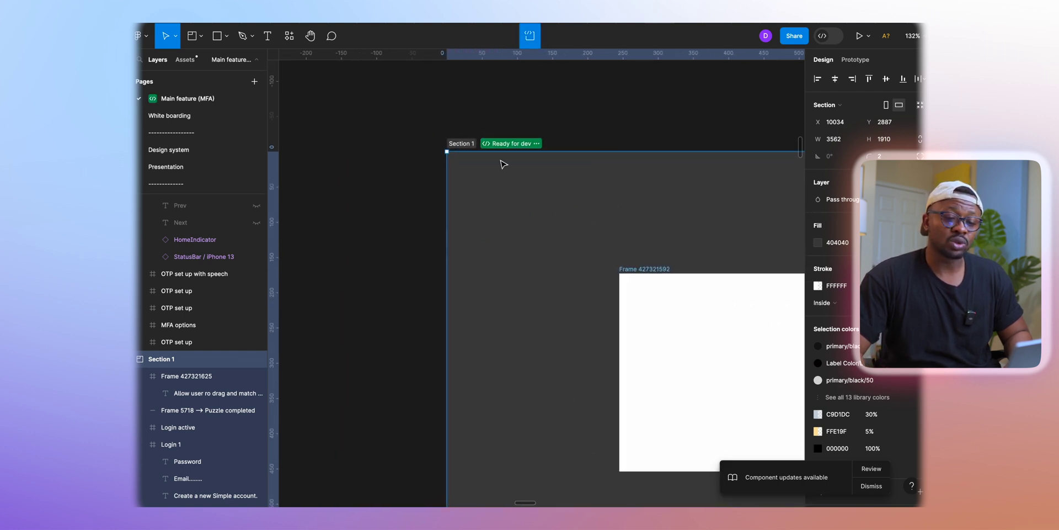
ctrl+scroll(510, 146, down, 3)
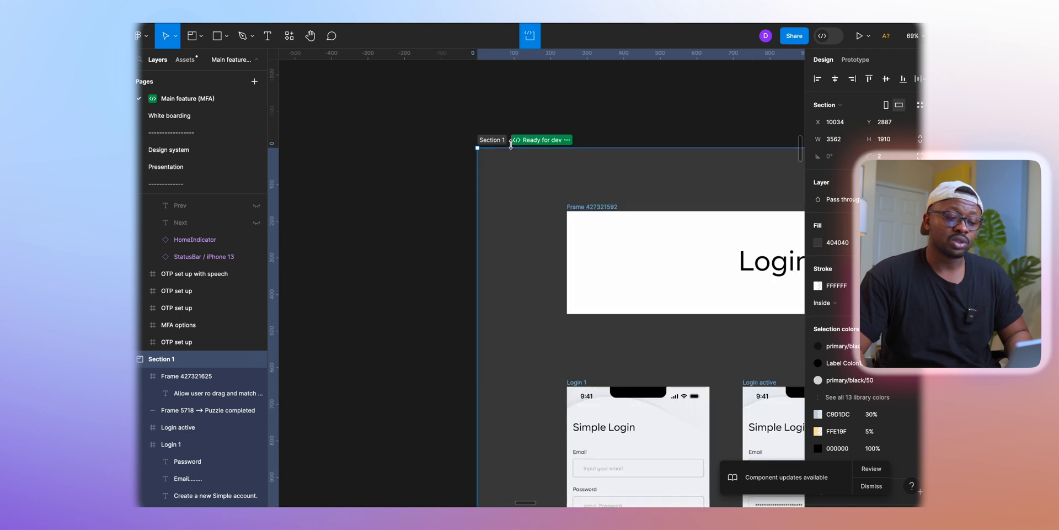
ctrl+scroll(510, 145, down, 4)
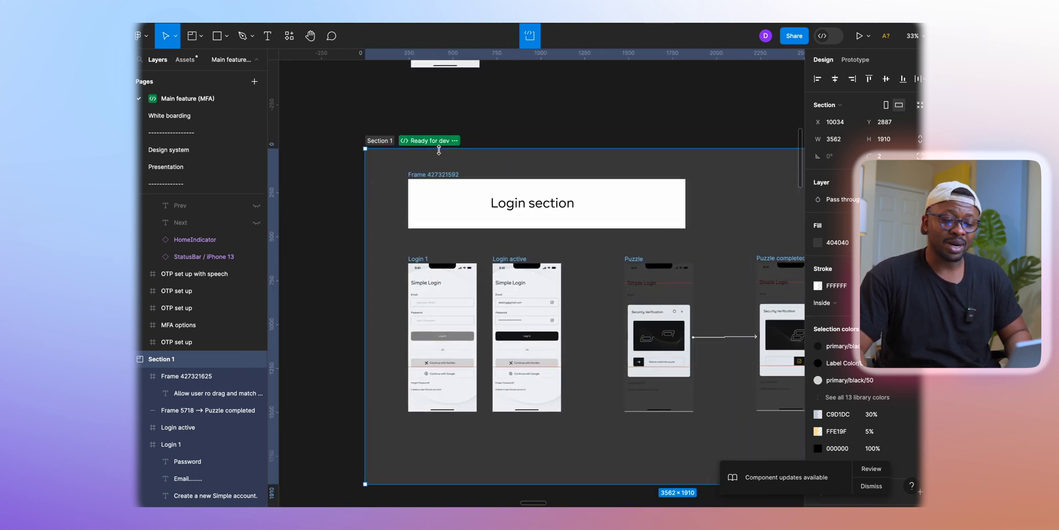
click(830, 37)
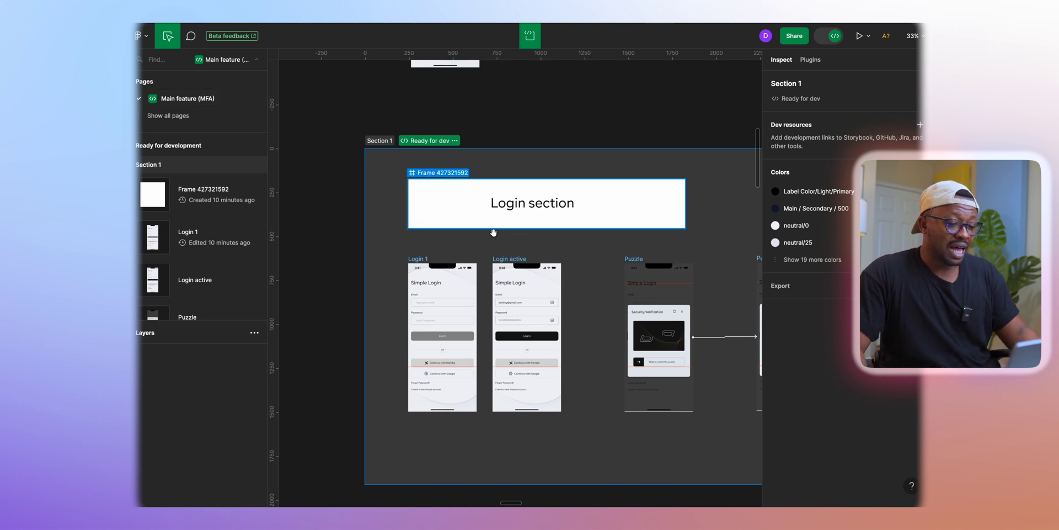
Step: Scroll around Sections 1 and 2 in Dev Mode to review the ready-for-dev frames
scroll(543, 266, down, 6)
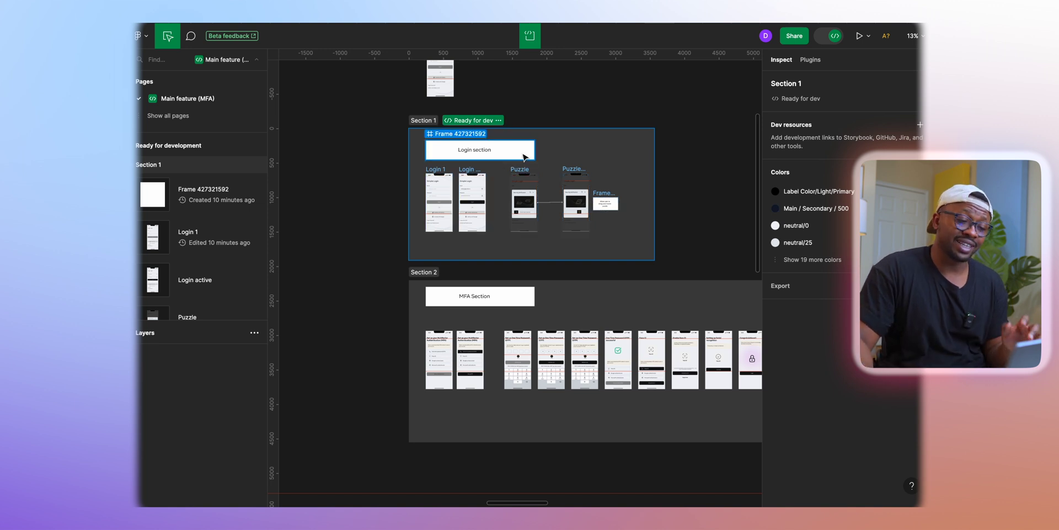
scroll(476, 165, up, 5)
scroll(445, 154, down, 4)
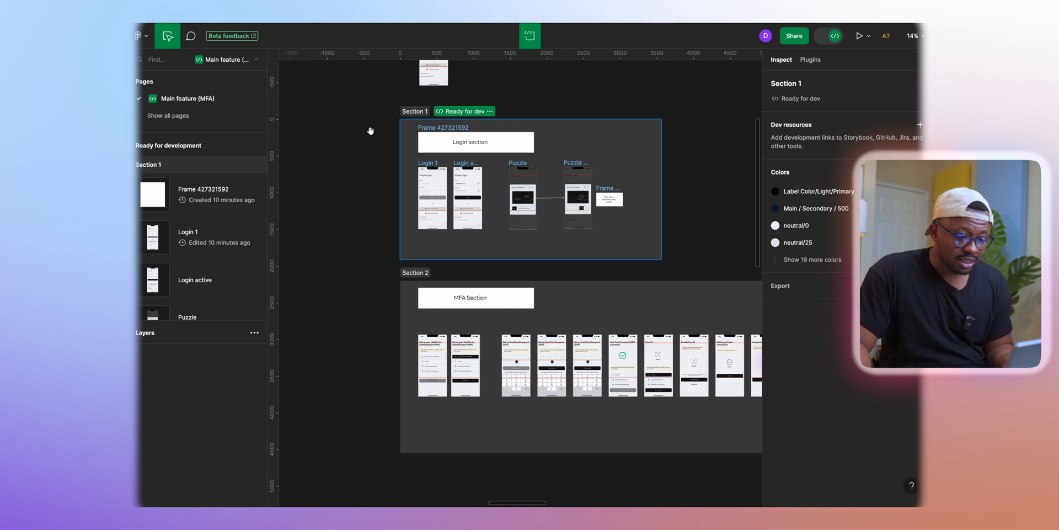
Step: Switch from Dev Mode back to the design editor
click(829, 36)
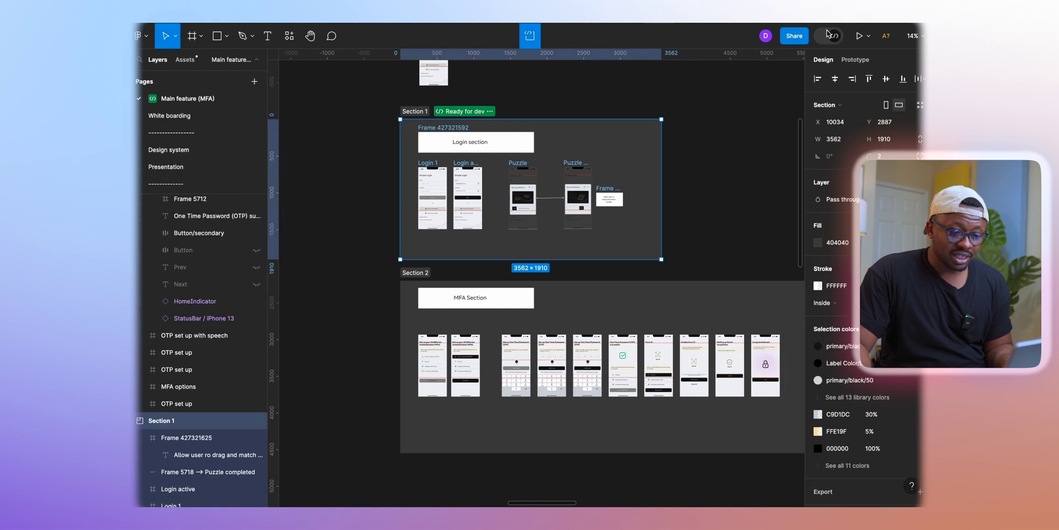
scroll(534, 234, down, 2)
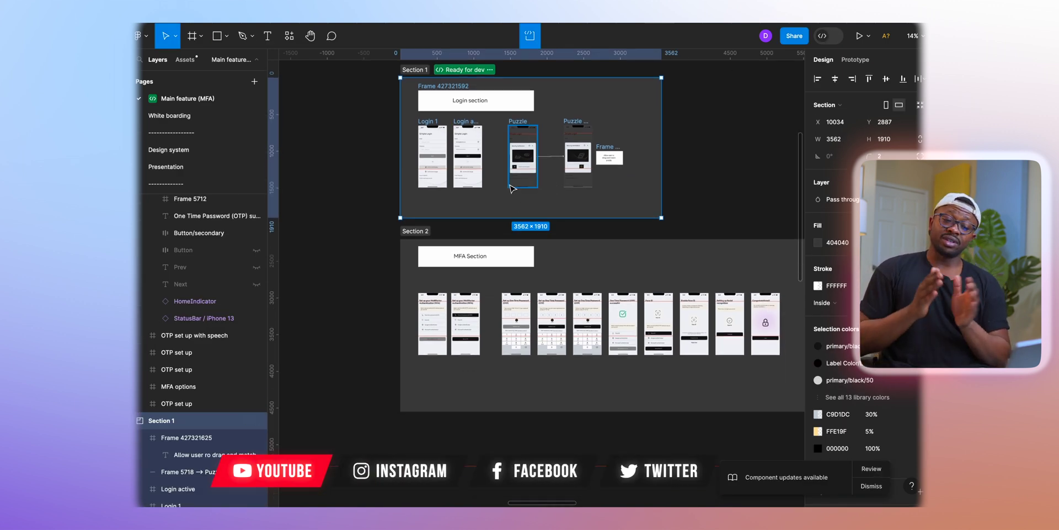
scroll(420, 131, up, 3)
Step: Mark Section 2 with the MFA screens as Ready for dev, then deselect it
click(396, 268)
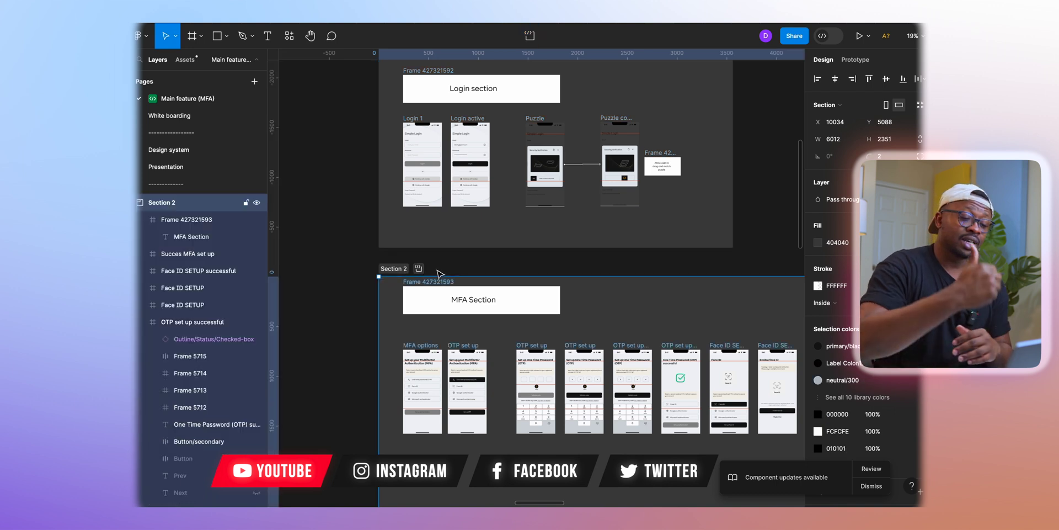
scroll(470, 257, down, 4)
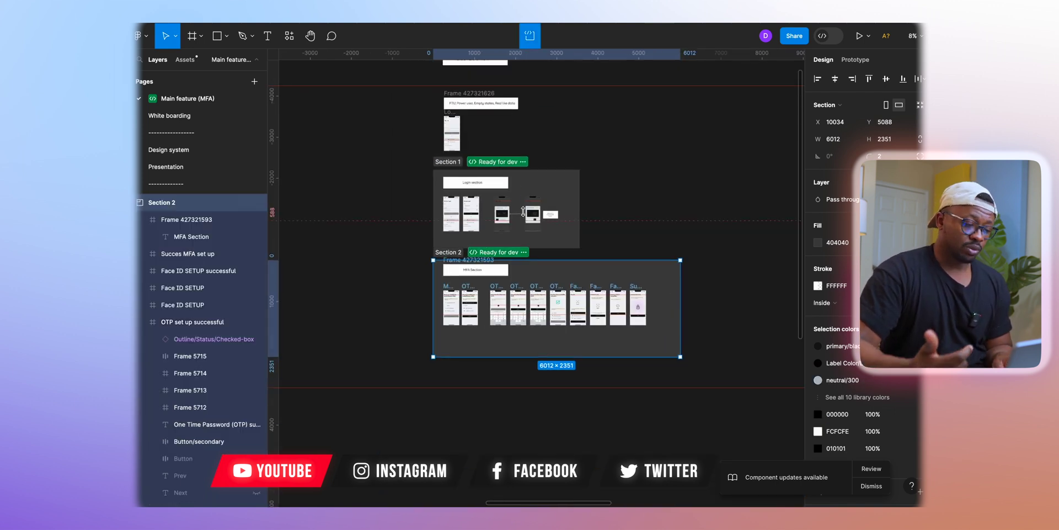
click(600, 193)
scroll(502, 193, up, 2)
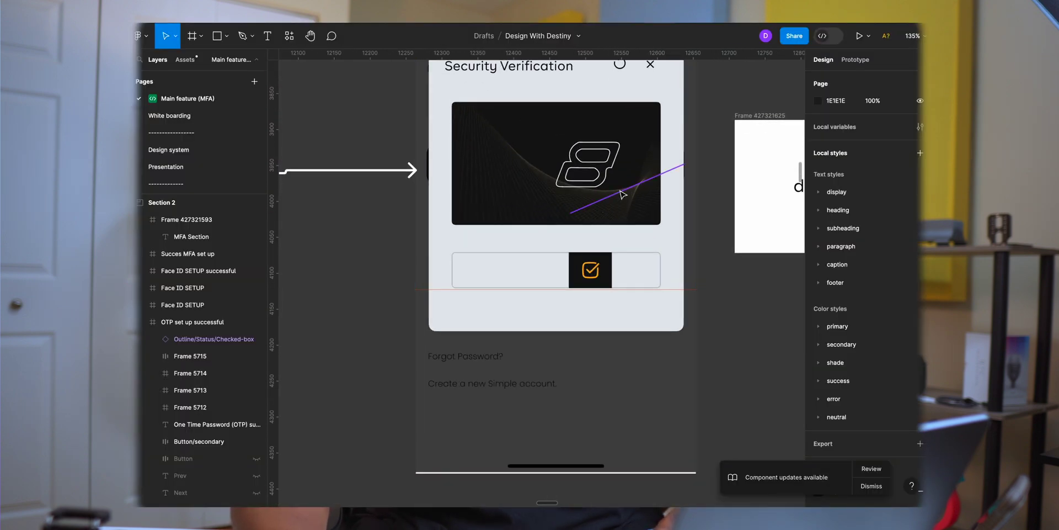
scroll(622, 190, down, 10)
Step: Select the Puzzle slider's input frame and dismiss the component updates notification
scroll(570, 191, up, 3)
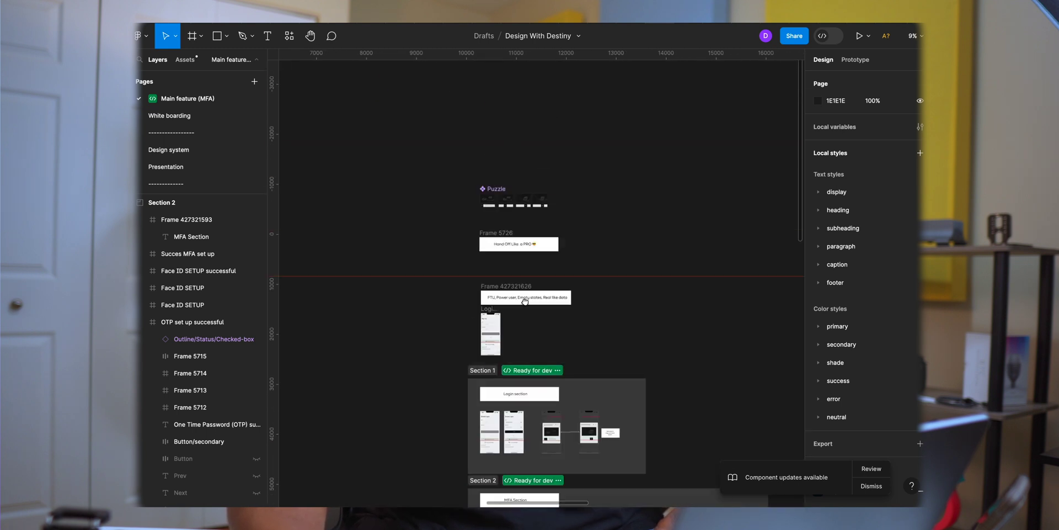
scroll(549, 246, up, 10)
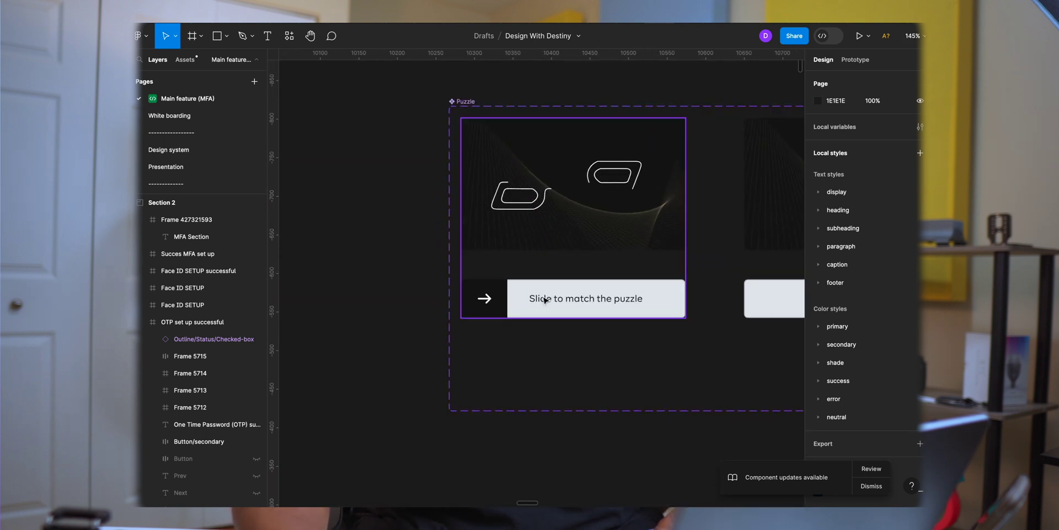
scroll(539, 298, right, 2)
click(529, 277)
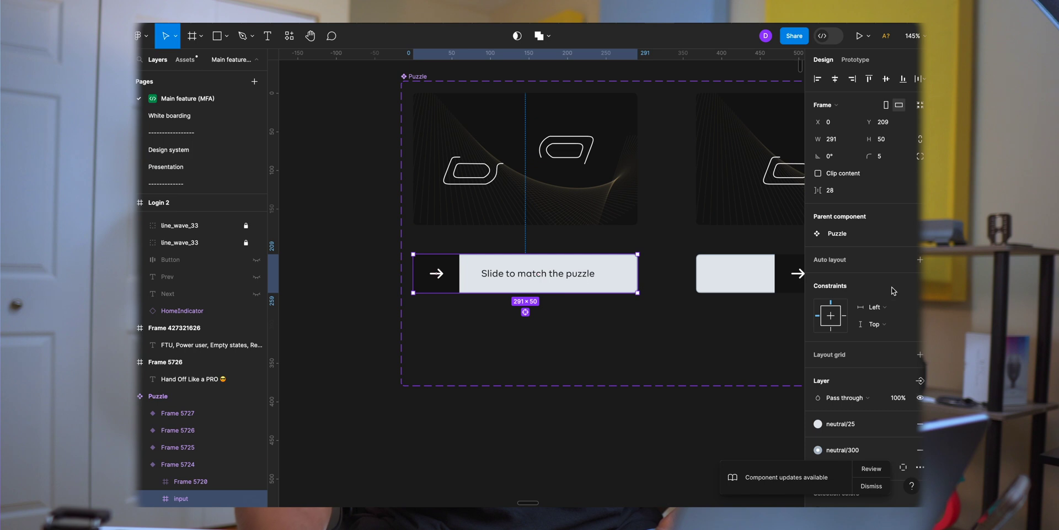
scroll(892, 287, down, 5)
click(877, 486)
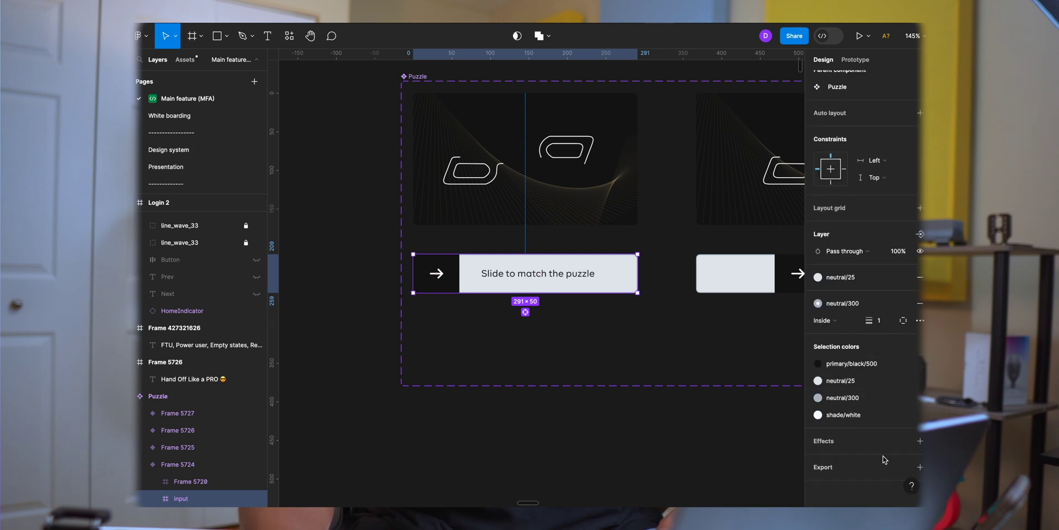
Step: Give the input frame a 2x SVG export setting, then switch to Dev Mode
click(920, 467)
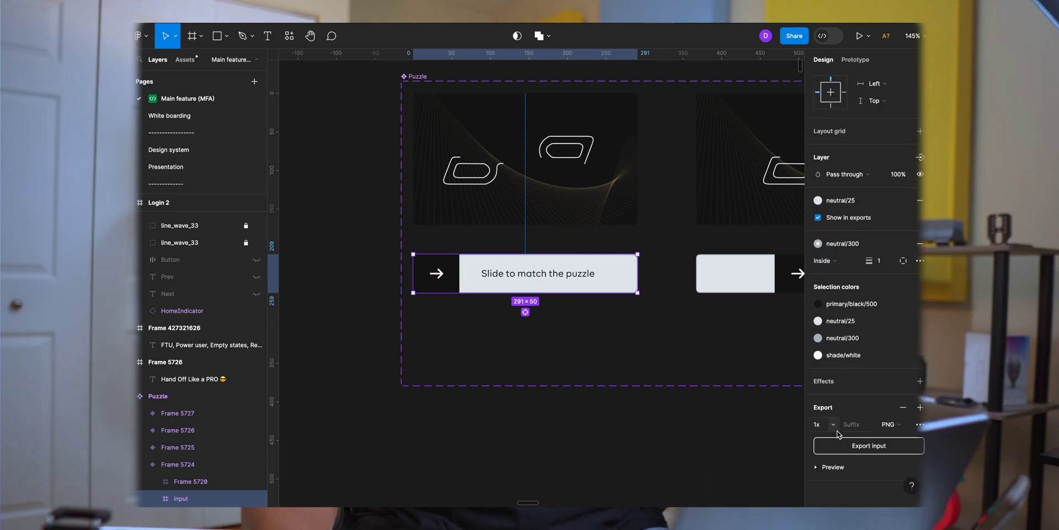
click(834, 424)
click(837, 451)
click(902, 426)
click(893, 449)
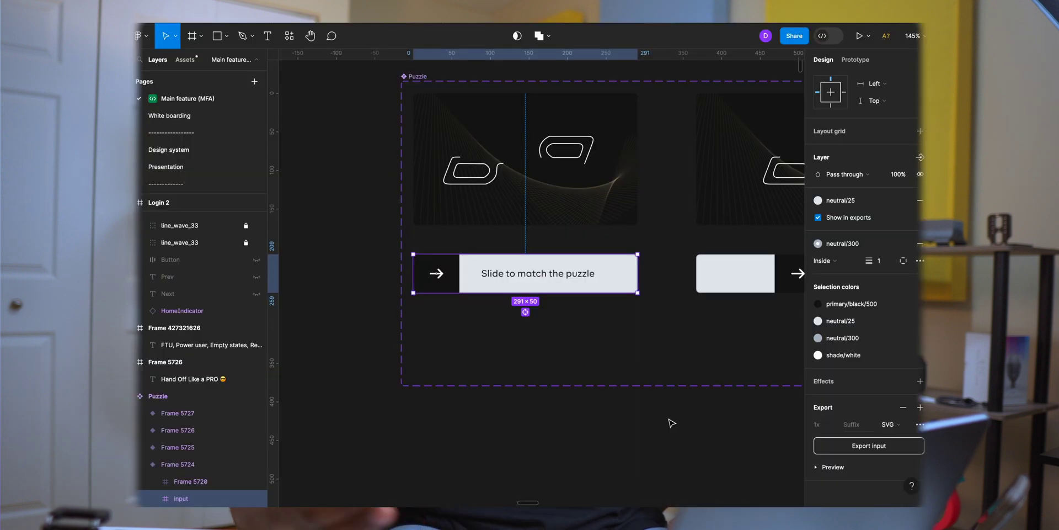
scroll(673, 421, down, 2)
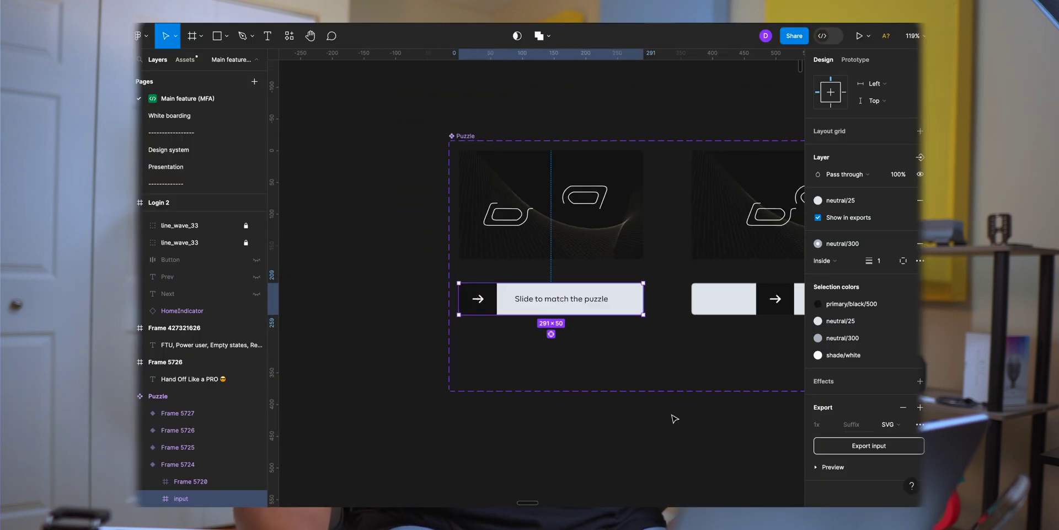
click(824, 36)
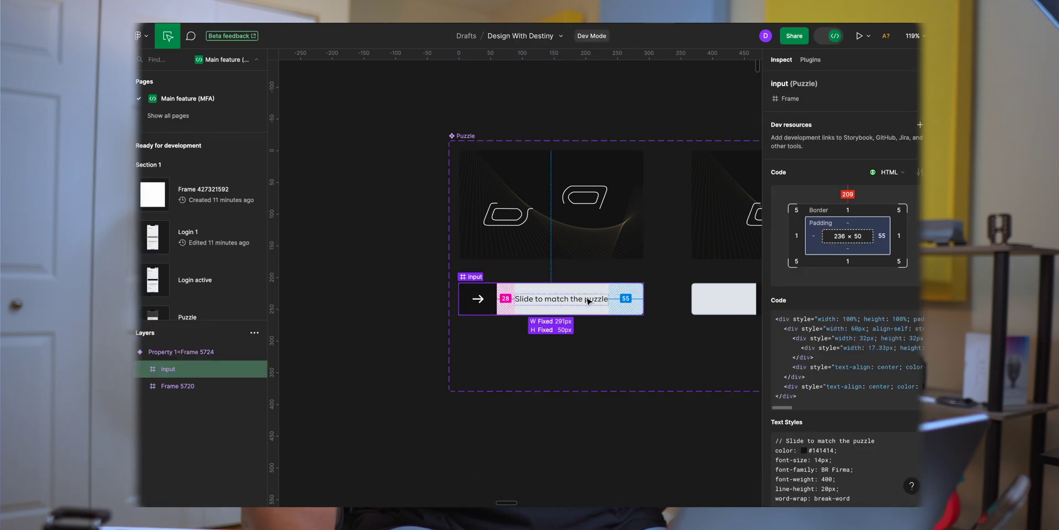
Step: Scroll the input frame's Dev Mode inspect panel down to its colours and SVG export
scroll(833, 375, down, 5)
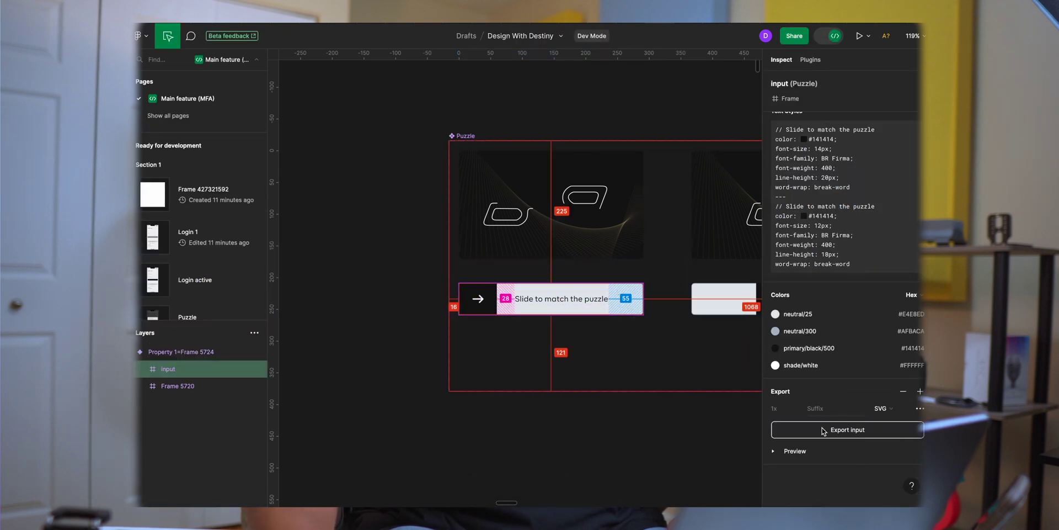